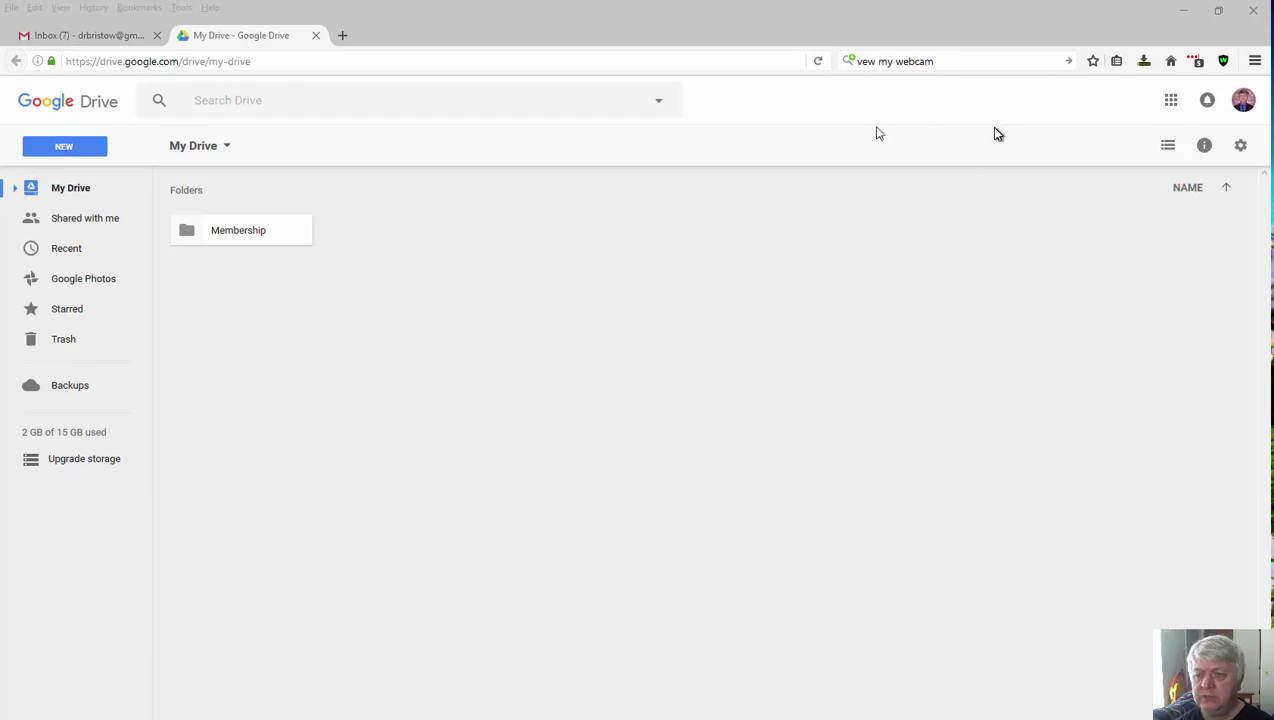
left_click(1171, 104)
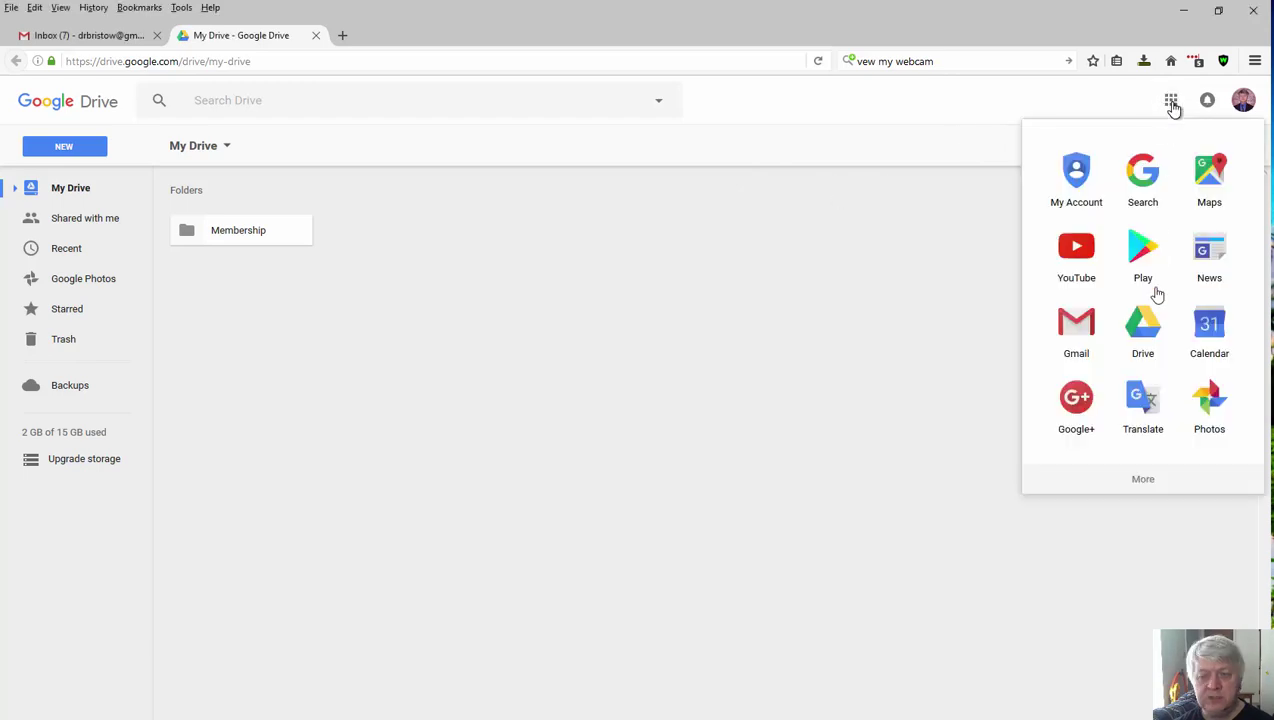
left_click(966, 229)
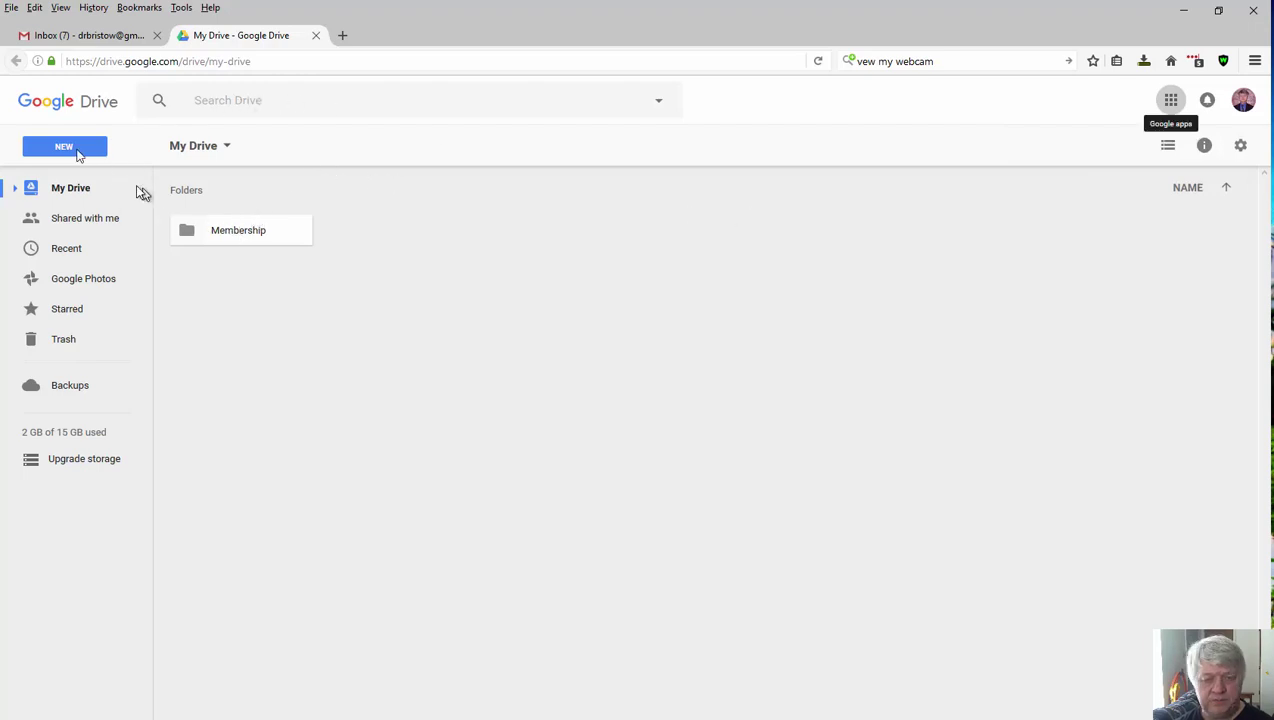
Create a new folder named "Ultimate video Ranking" in My Drive
left_click(79, 152)
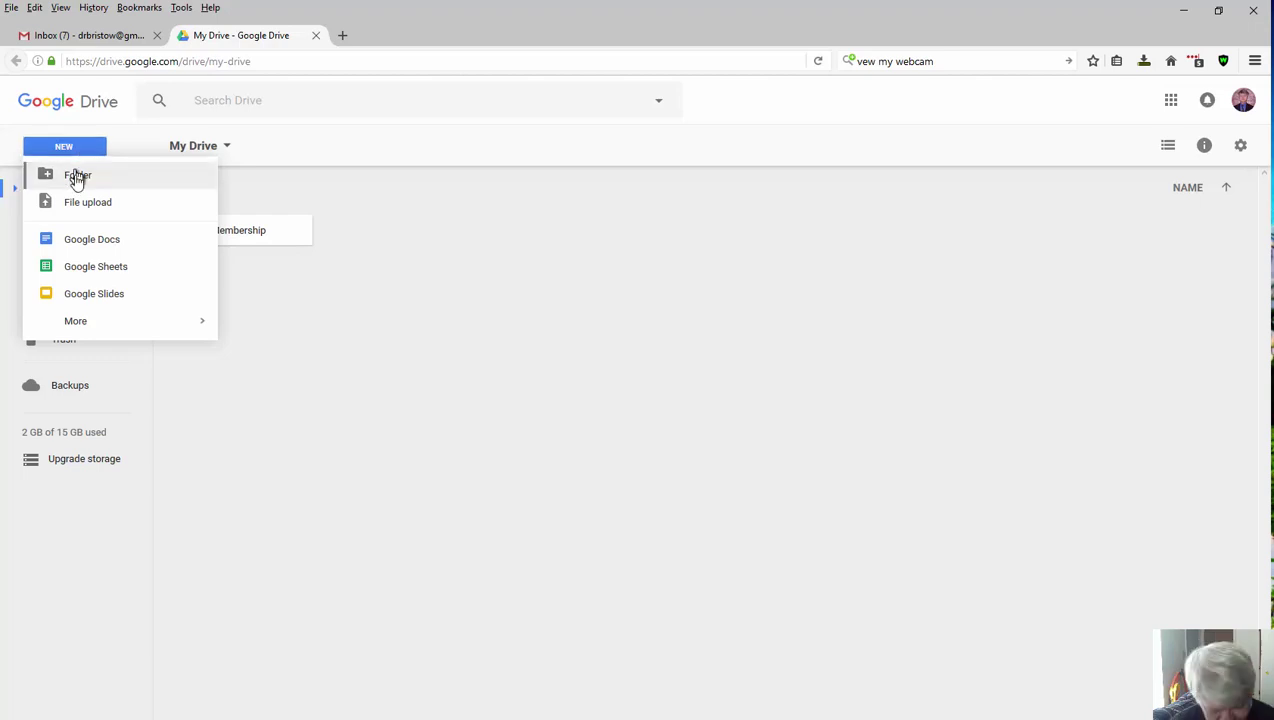
left_click(77, 175)
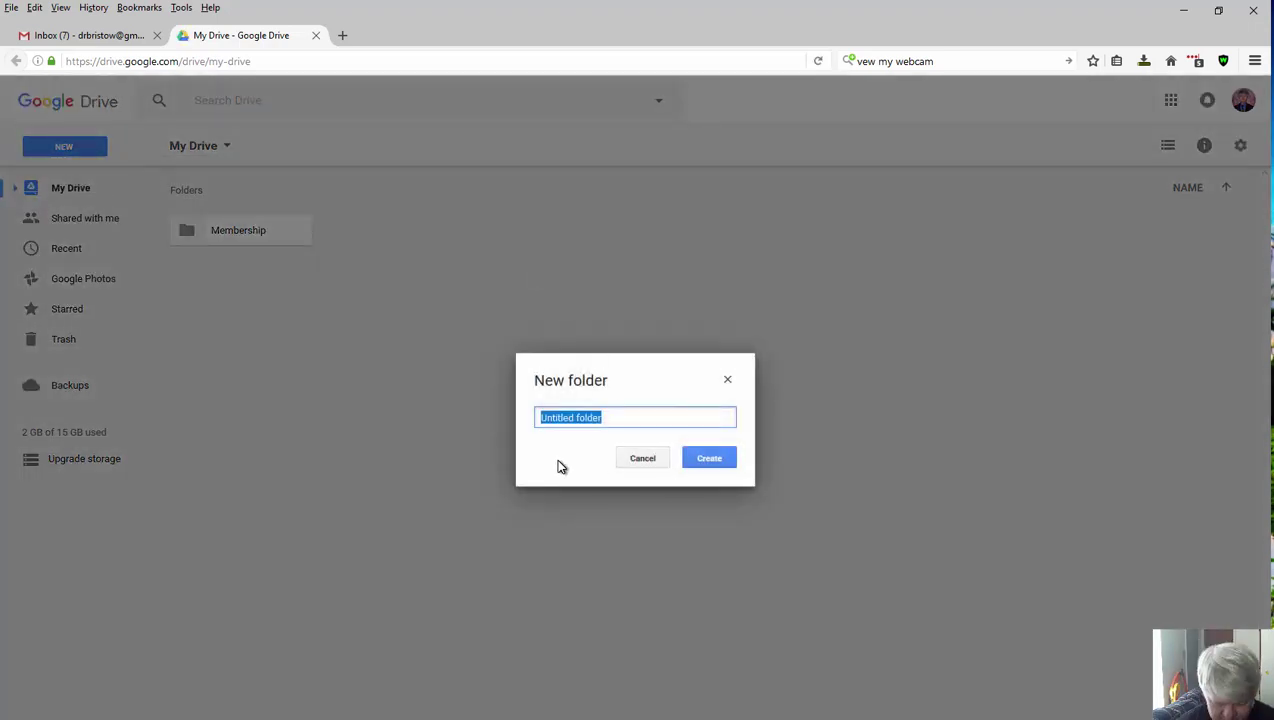
type("Ul")
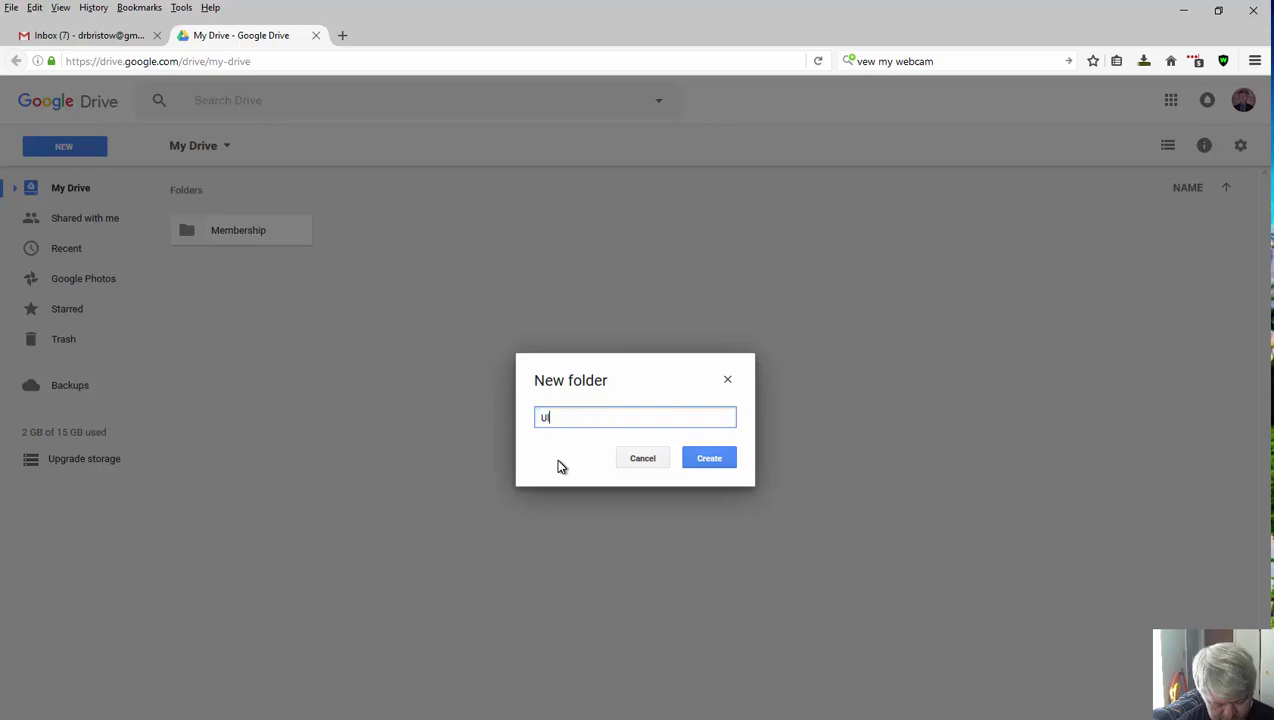
type("timate vid")
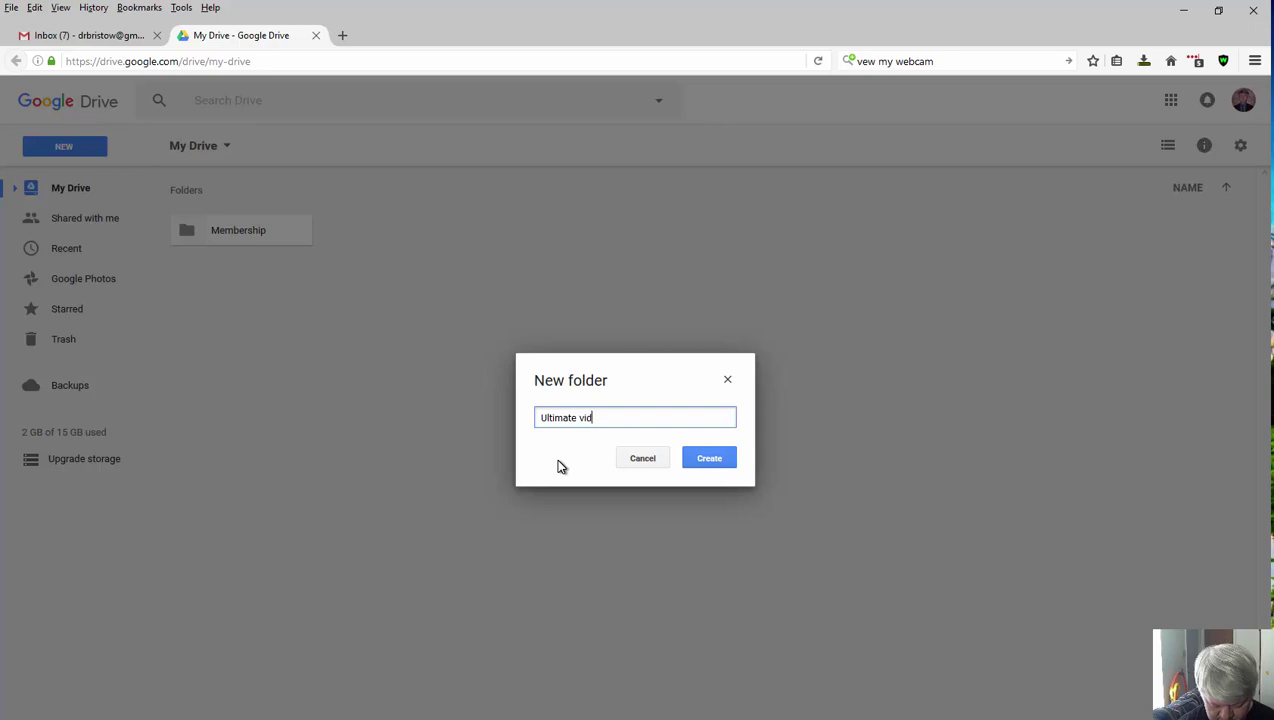
type("eo Ranking")
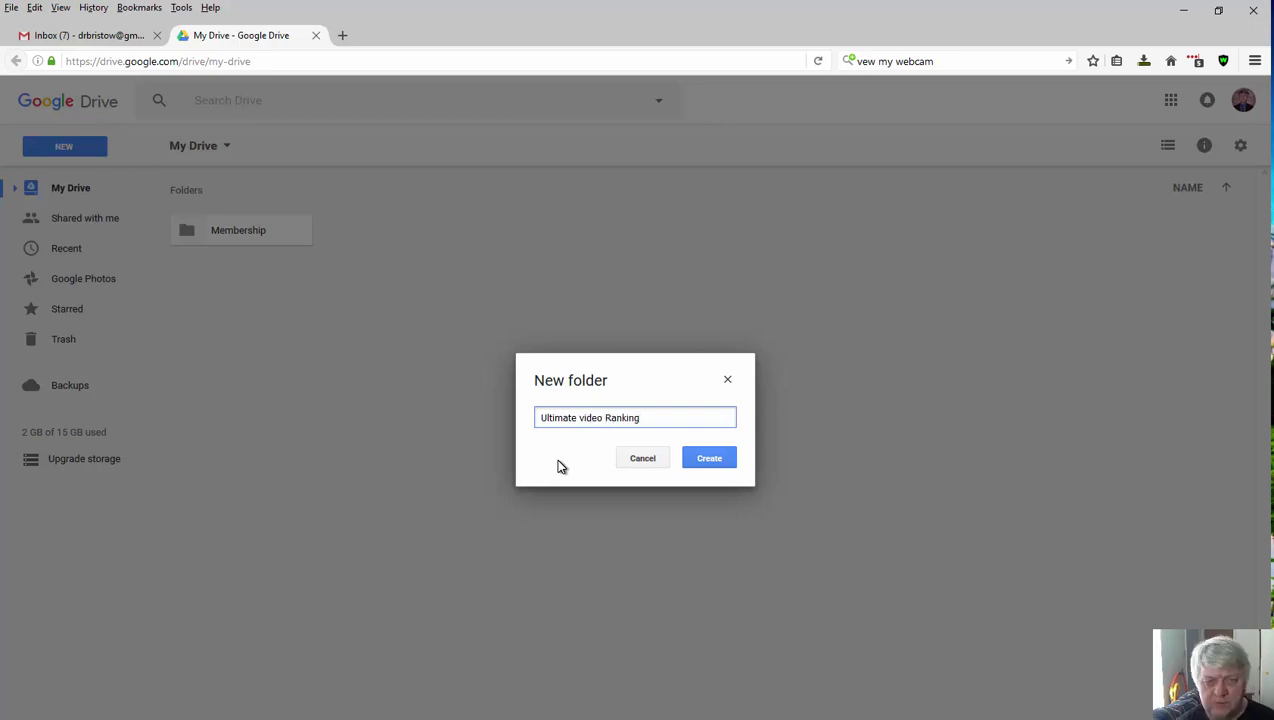
left_click(706, 458)
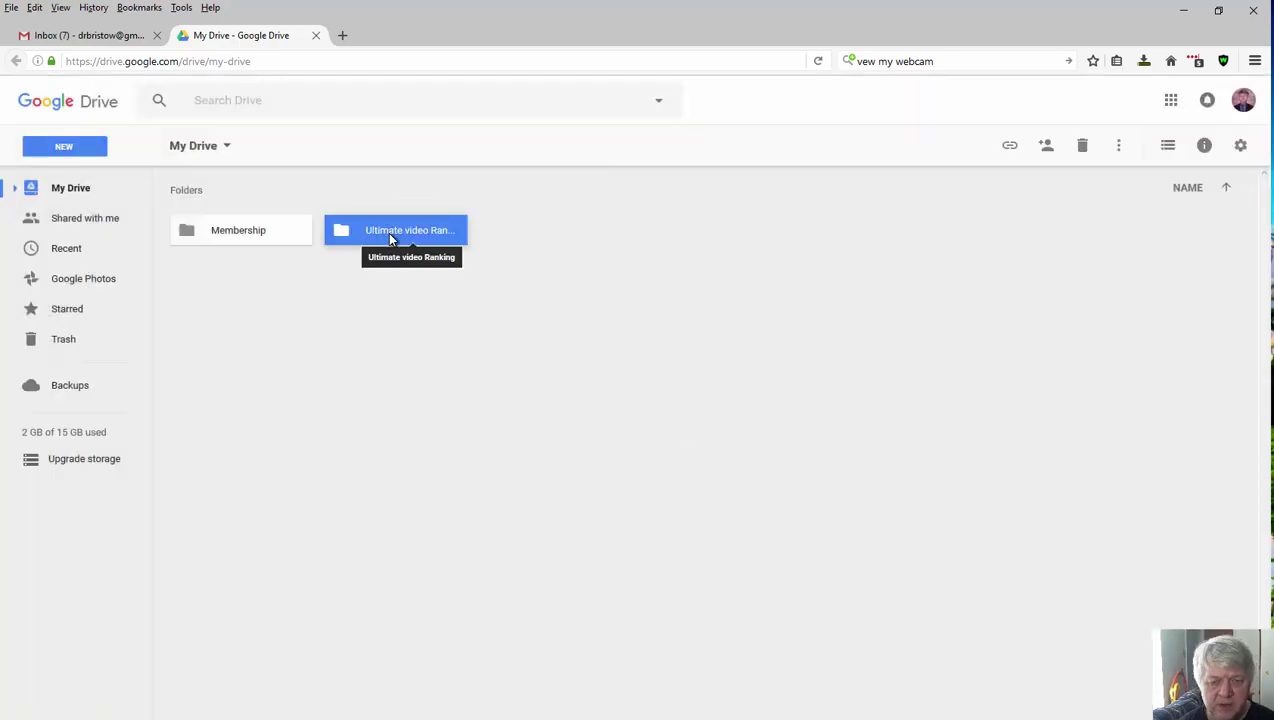
Share the Ultimate video Ranking folder by setting its link sharing to "On - Public on the web" and saving
right_click(389, 237)
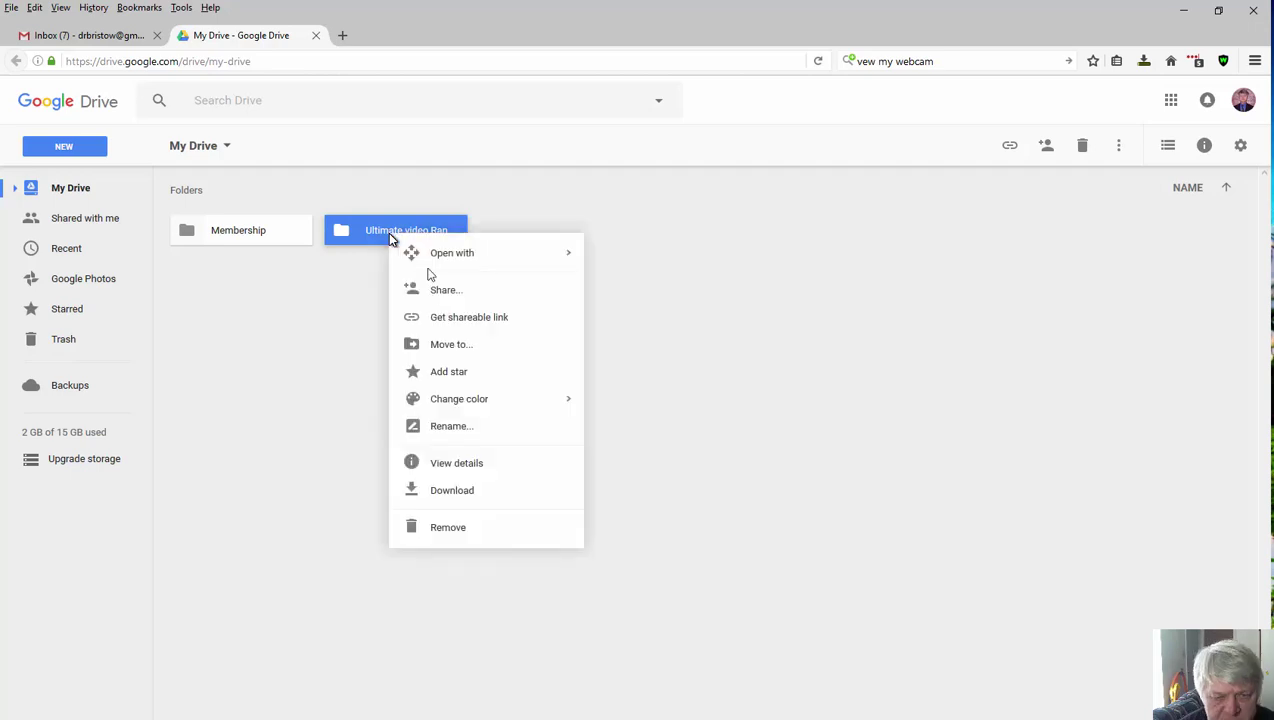
left_click(444, 293)
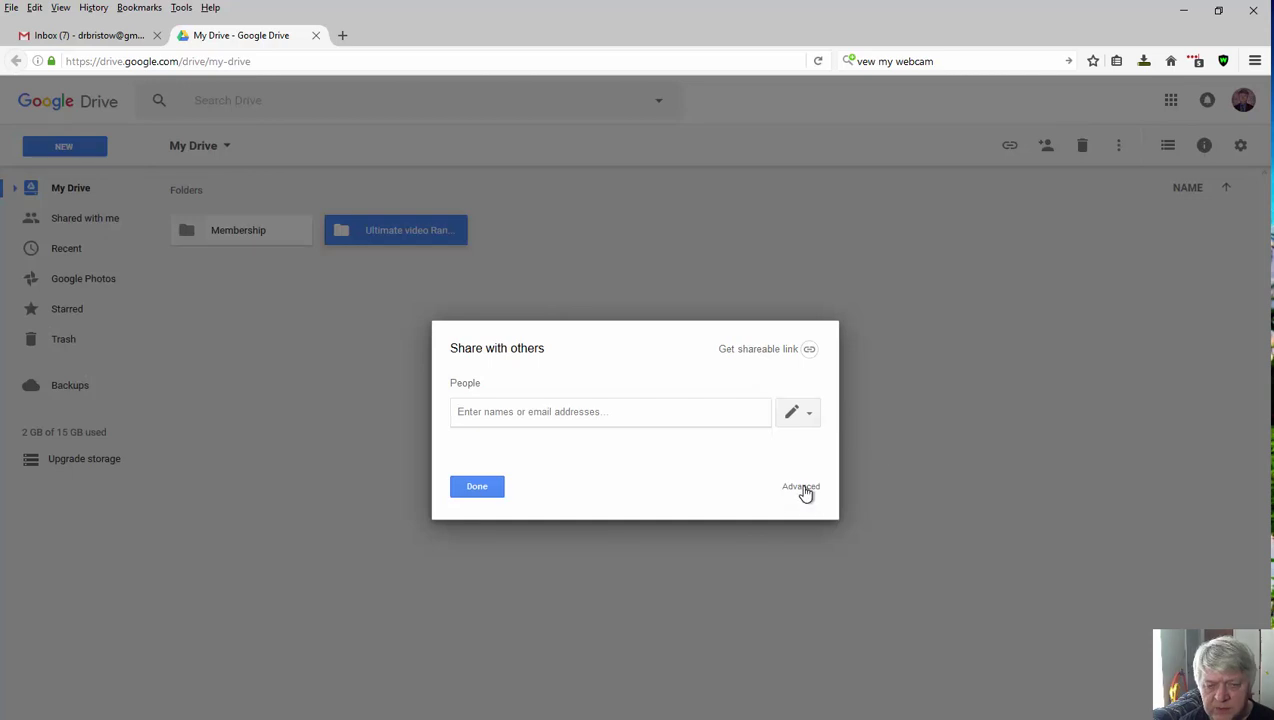
left_click(803, 489)
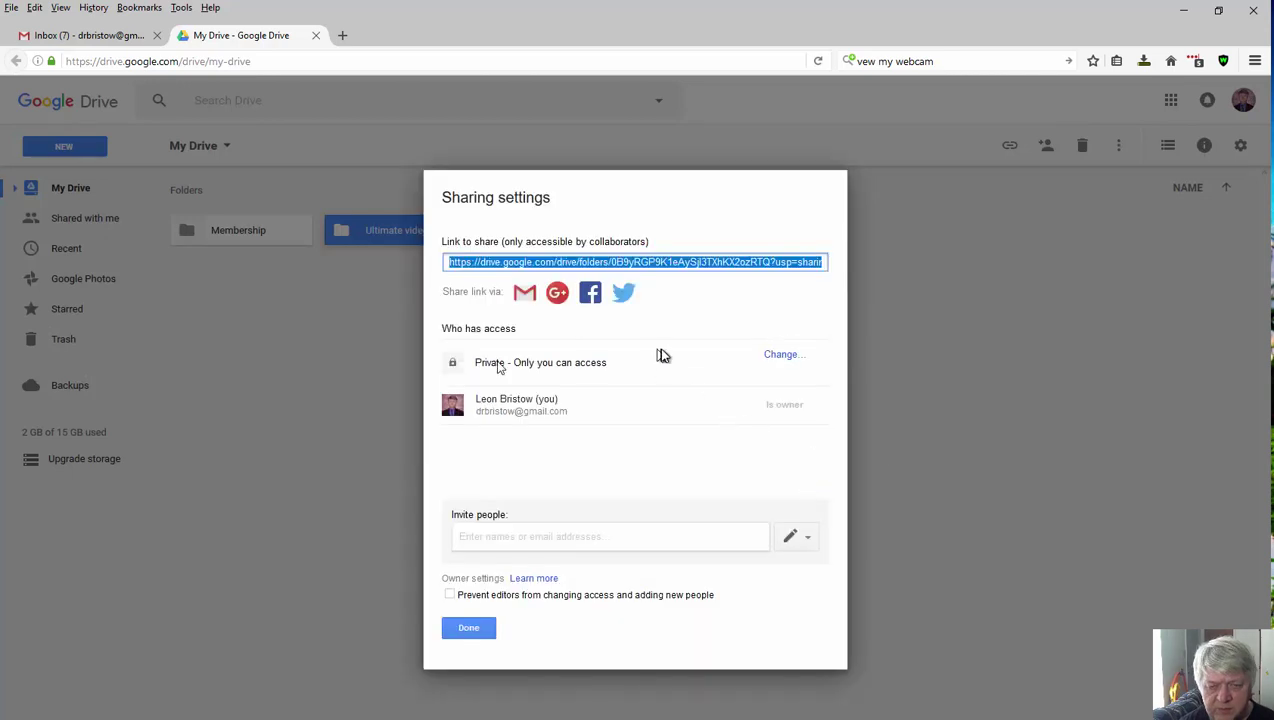
left_click(779, 357)
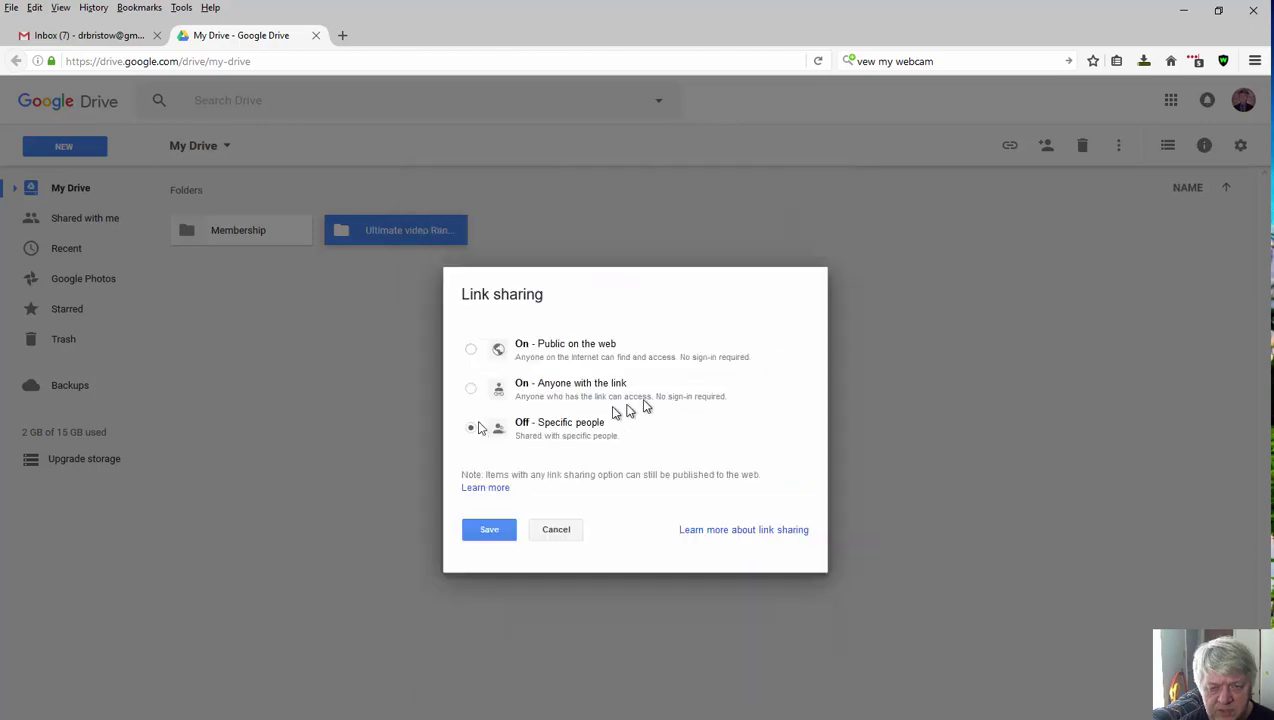
left_click(471, 352)
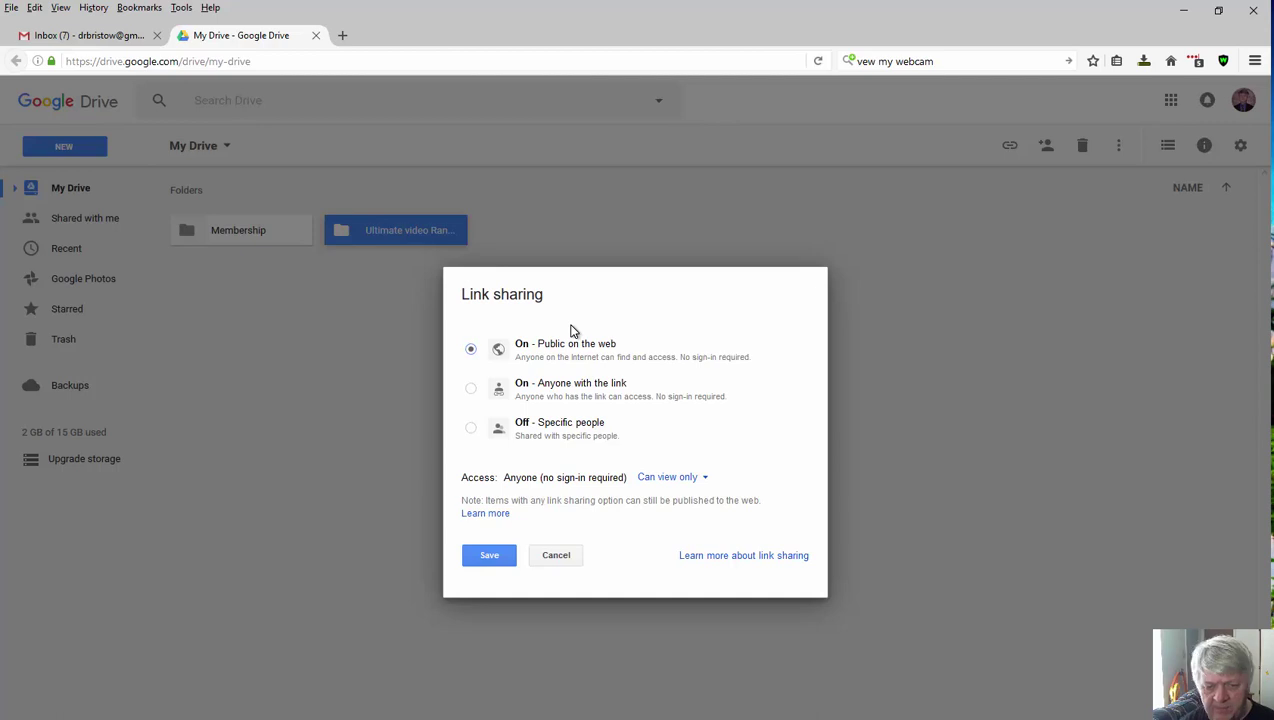
left_click(490, 558)
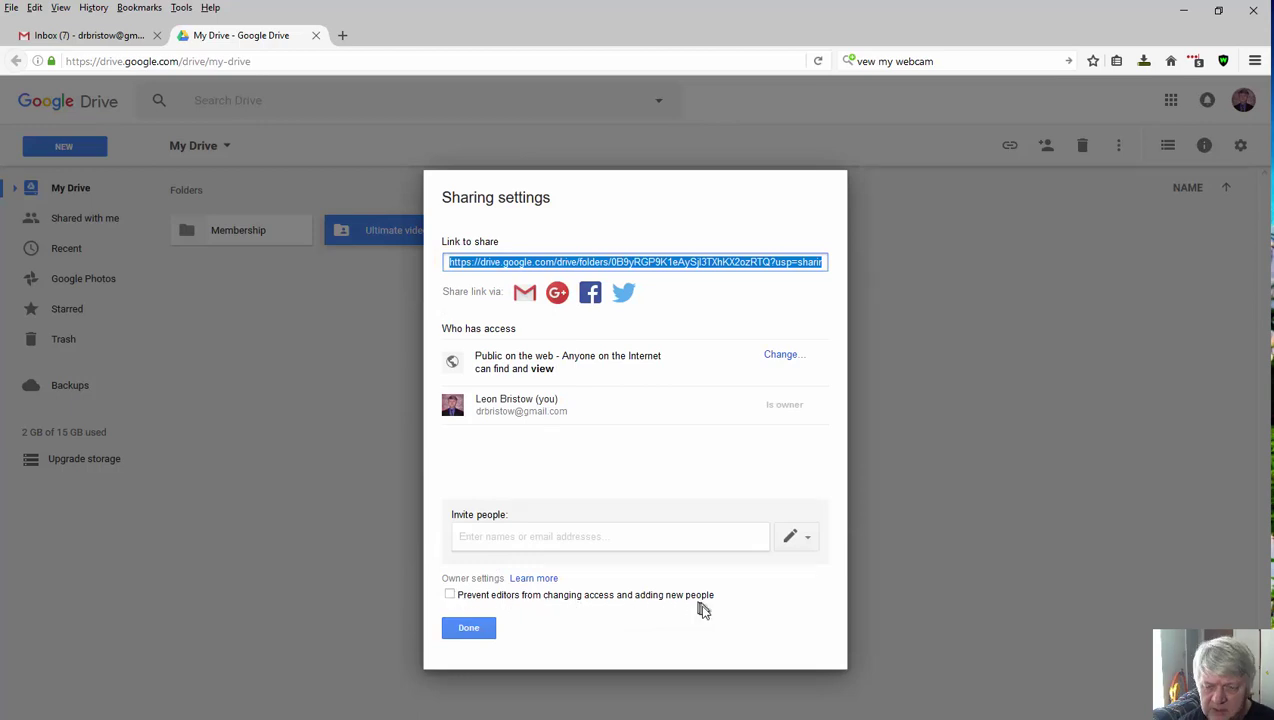
Prevent editors from changing access and adding new people to the folder, save the change and finish the sharing settings
left_click(452, 596)
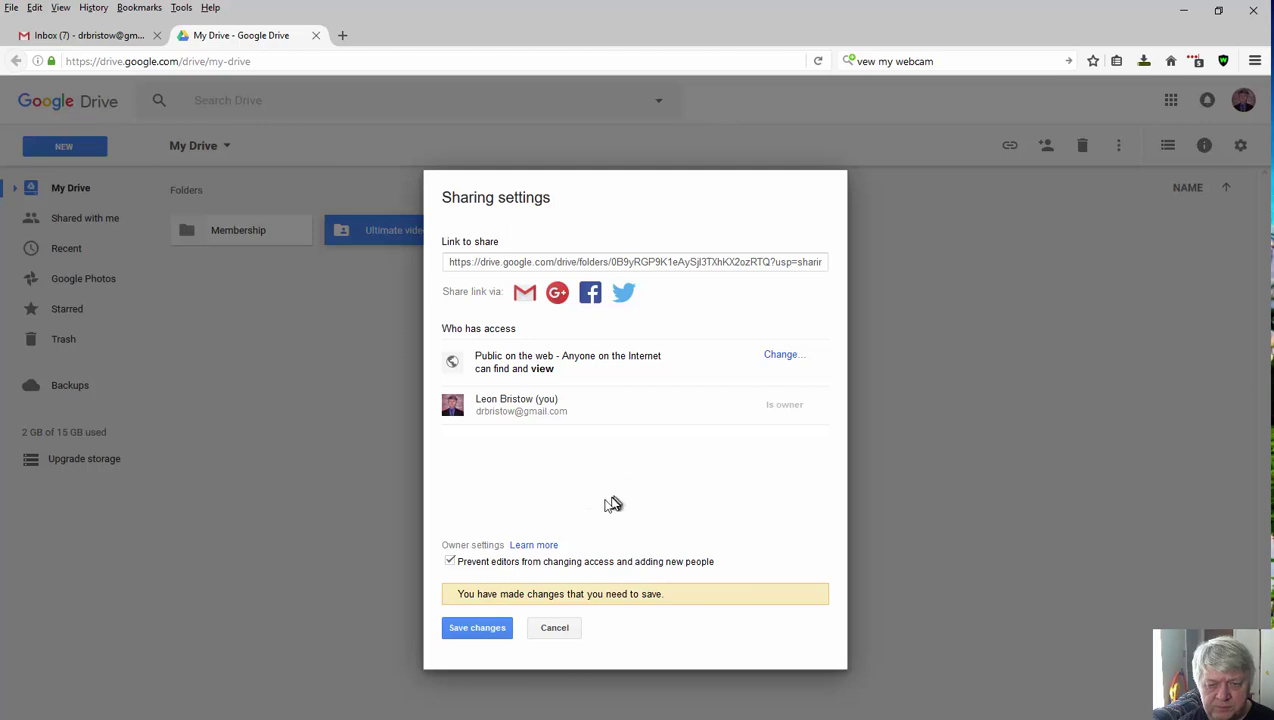
left_click(478, 627)
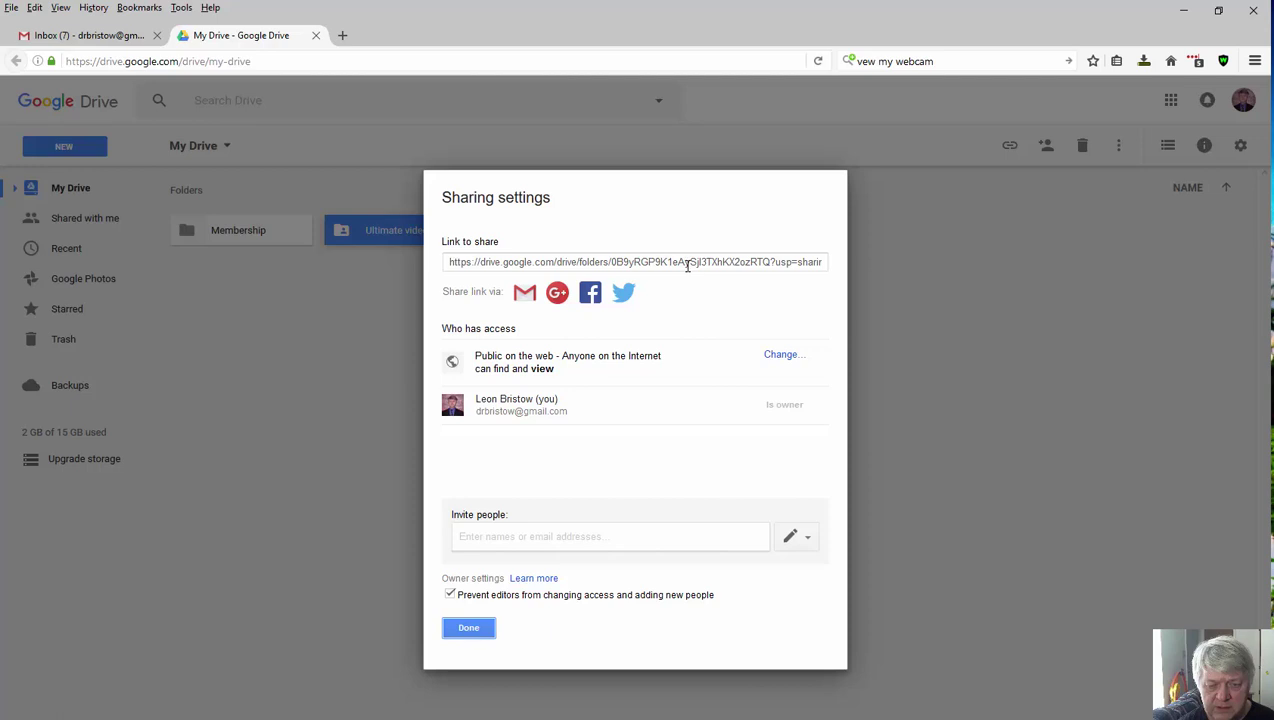
left_click(472, 628)
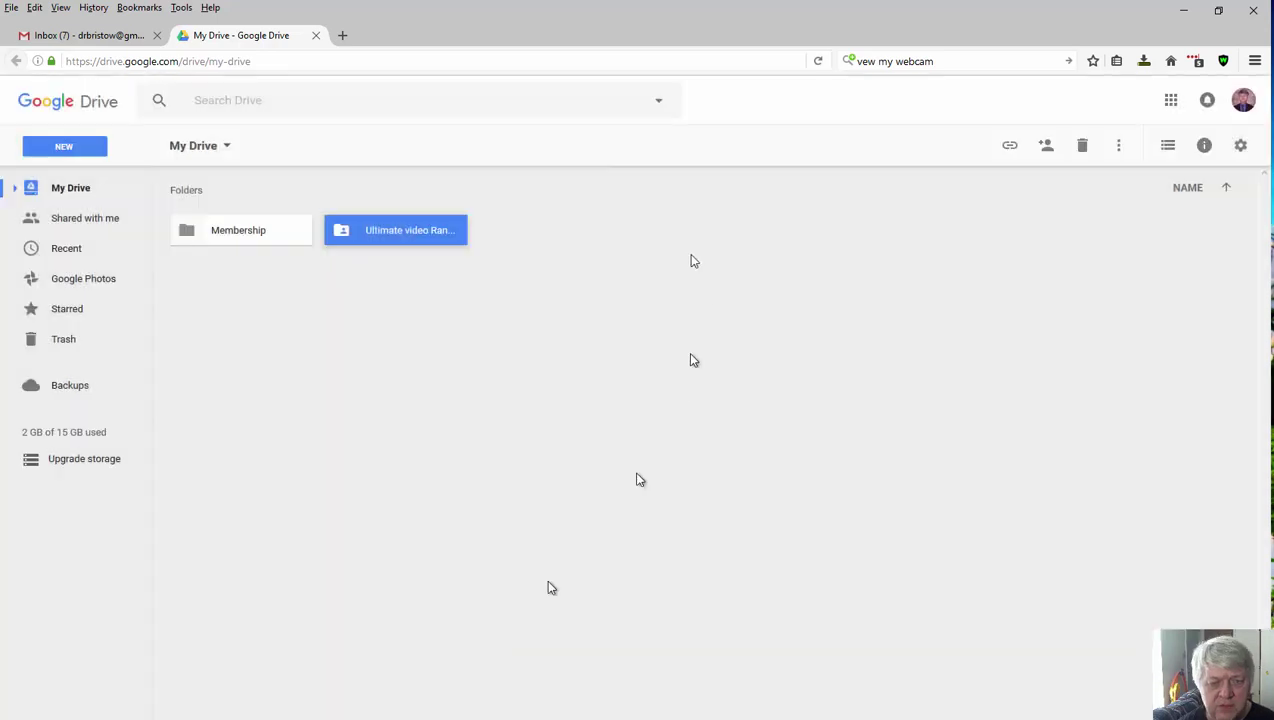
Open the Ultimate video Ranking folder and create a new Google Drawing inside it
double_click(417, 231)
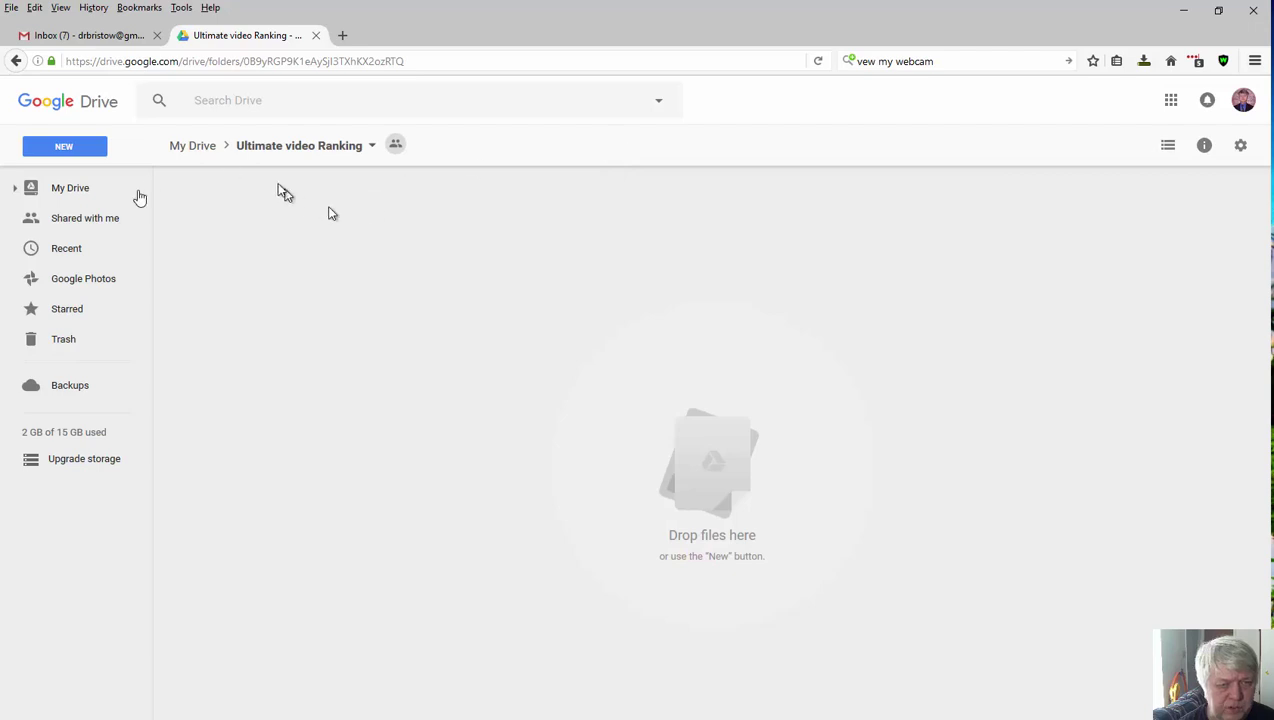
left_click(72, 150)
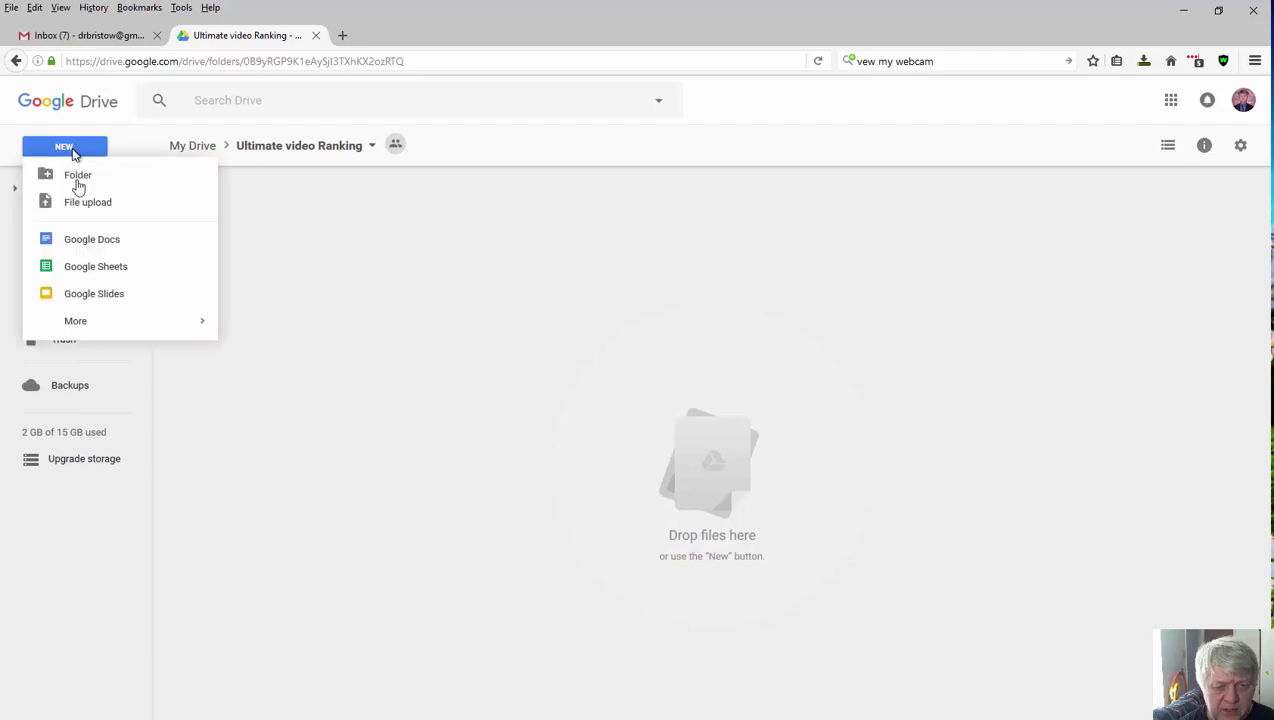
mouse_move(85, 322)
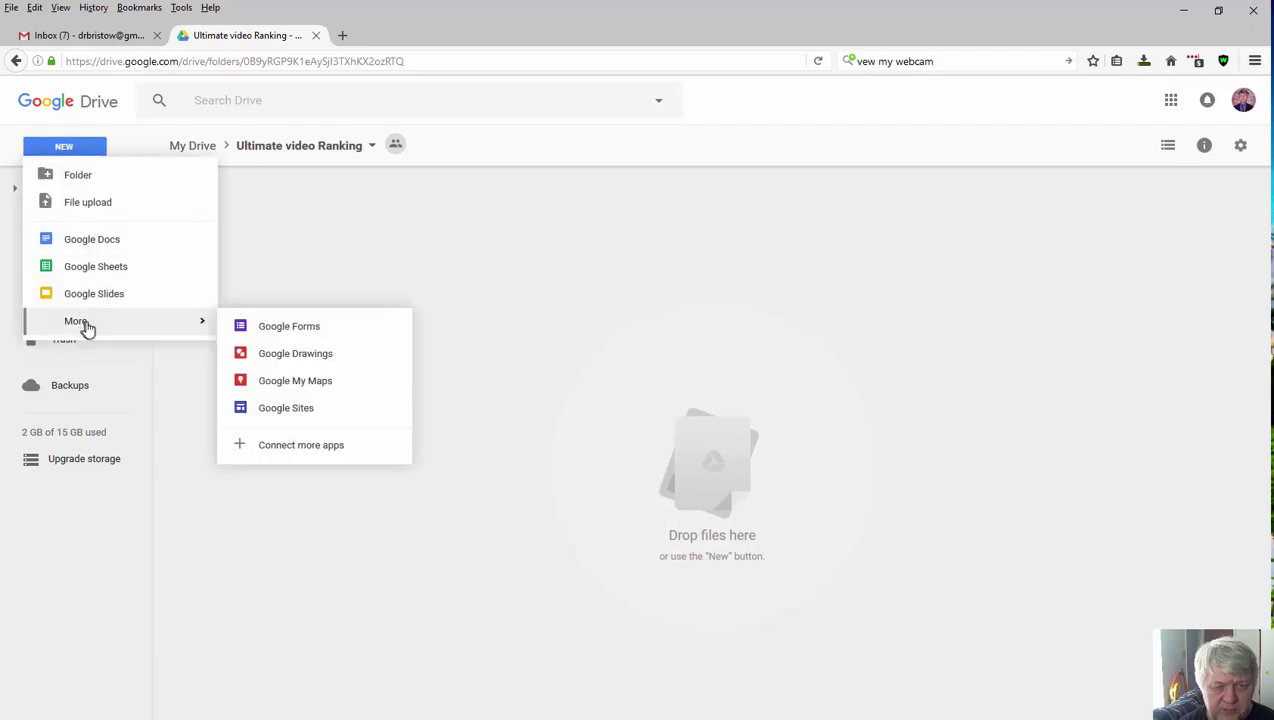
left_click(276, 358)
left_click(800, 453)
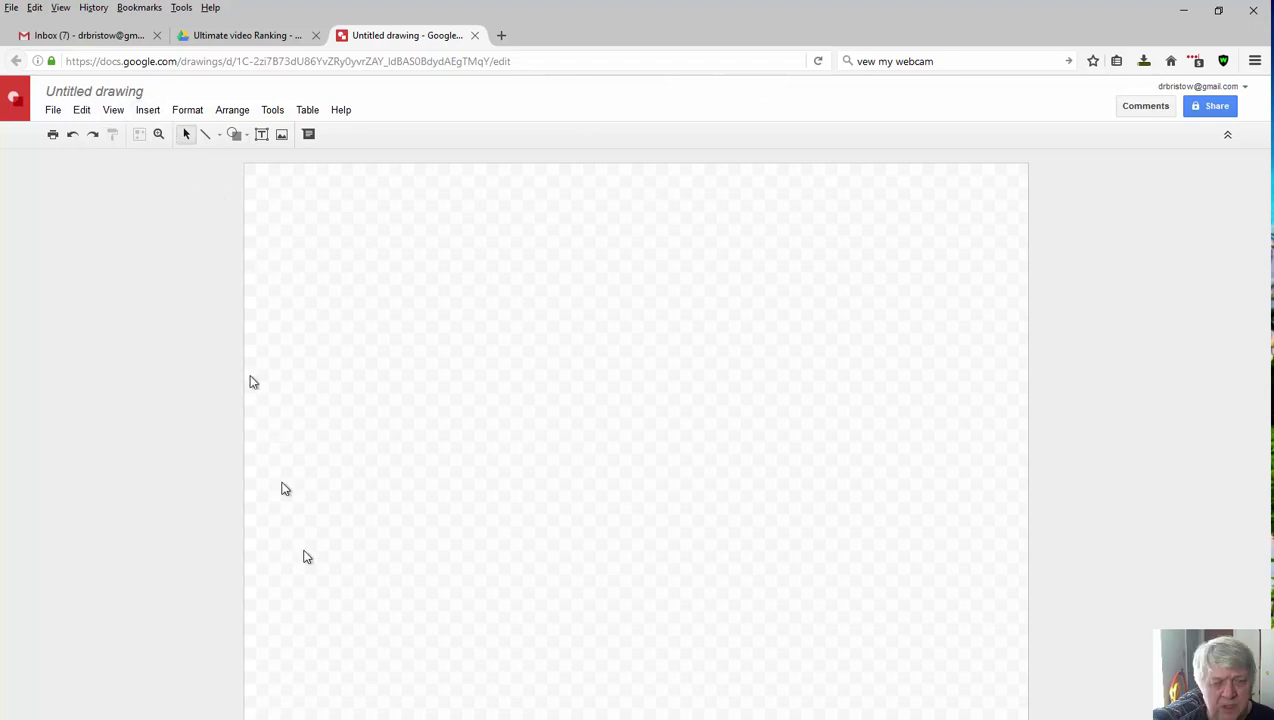
Switch to the WordPerfect document Link List.wpd and copy the title line "Tube Architect Review"
mouse_move(575, 718)
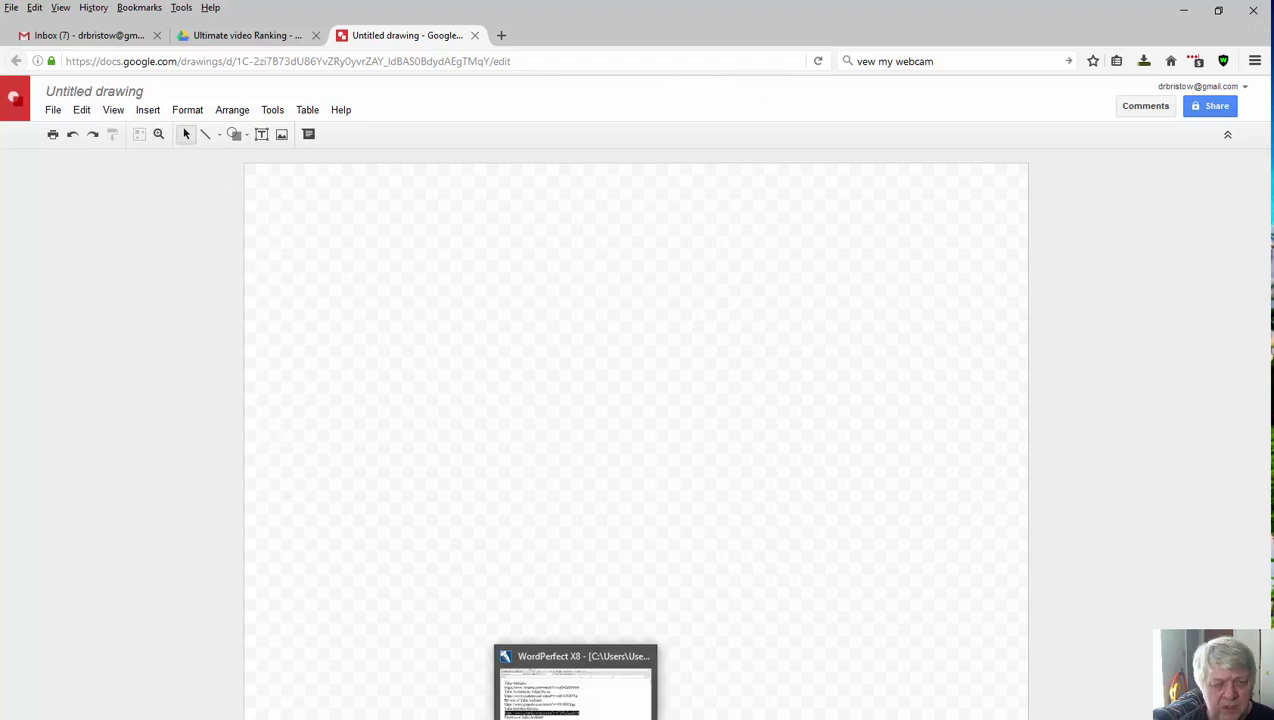
left_click(575, 716)
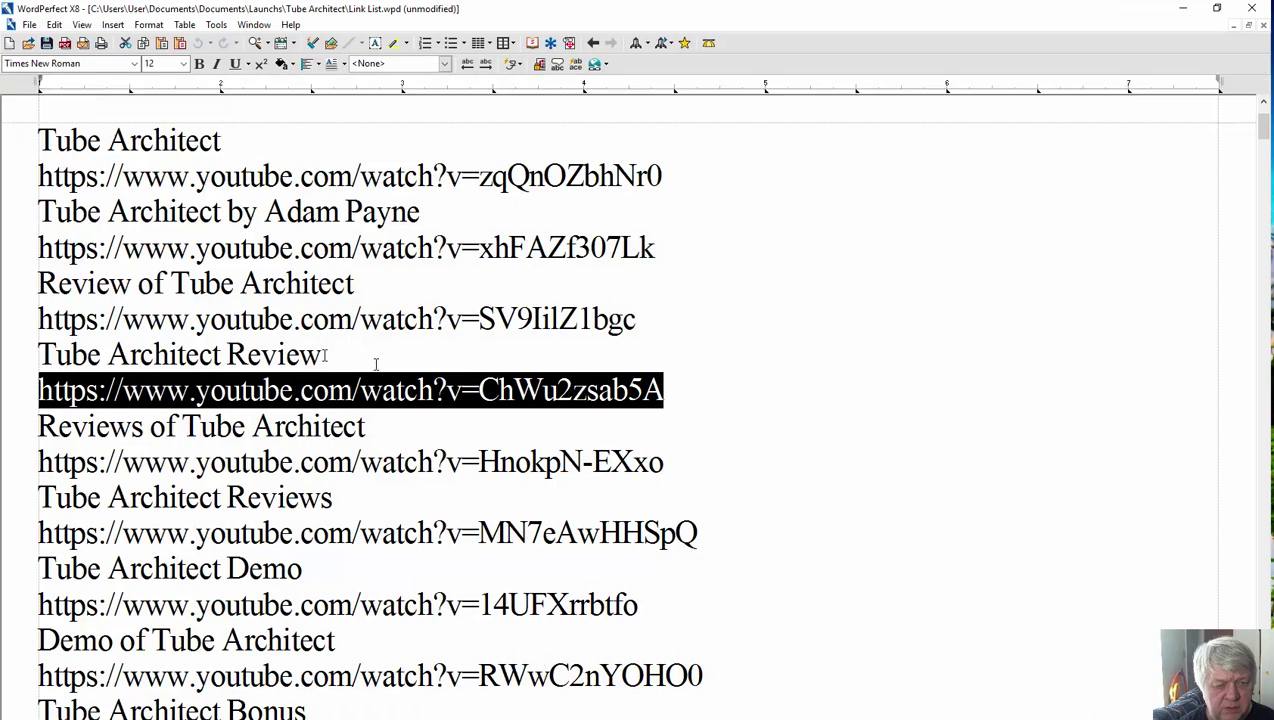
left_click(322, 354)
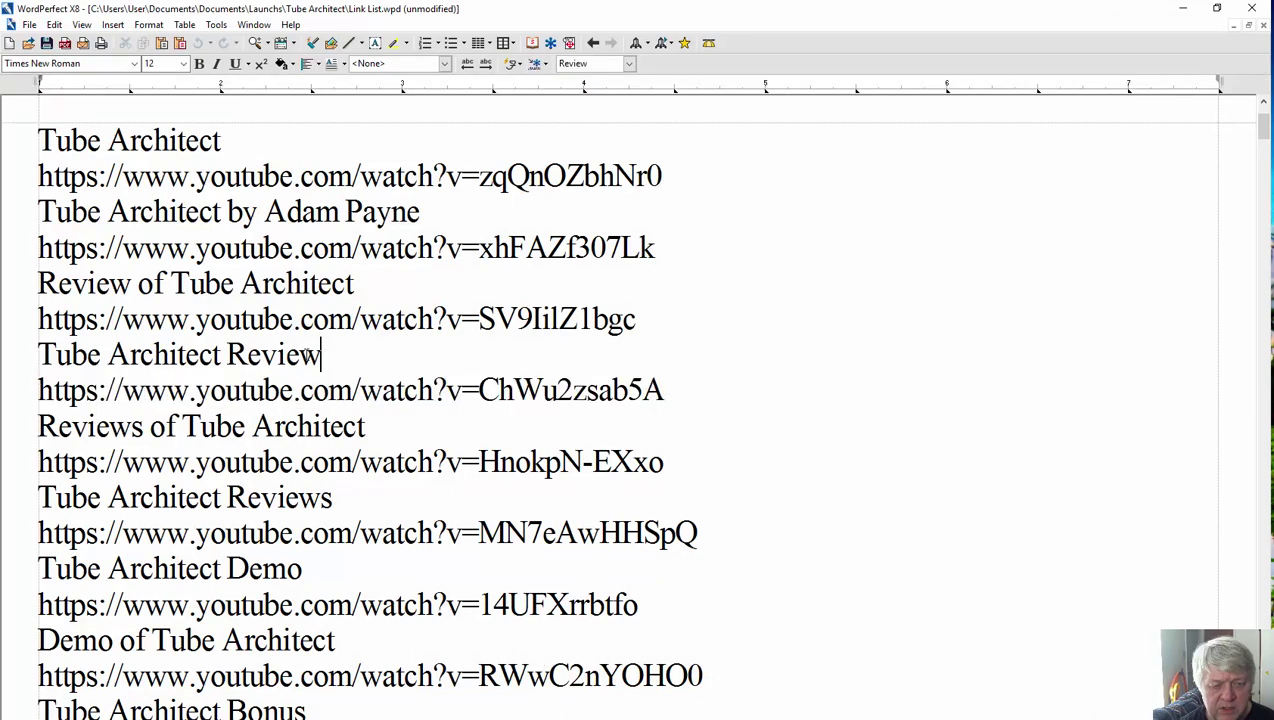
left_click_drag(320, 354, 42, 355)
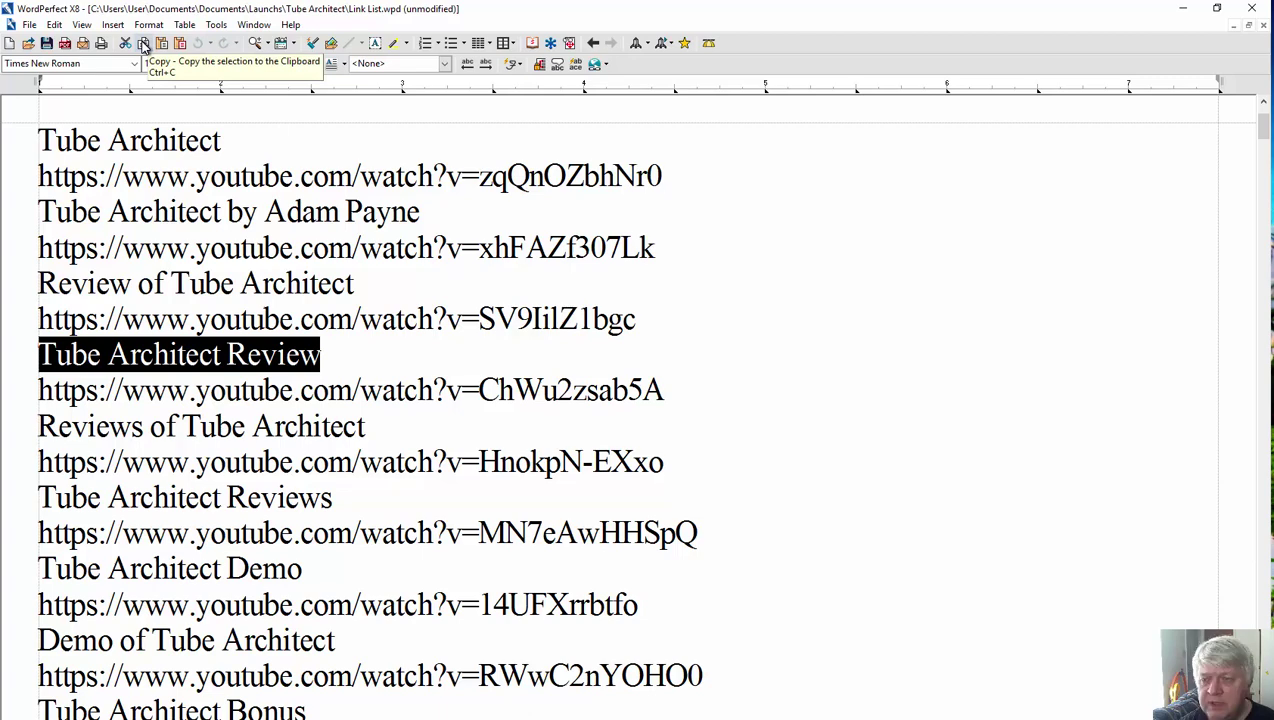
left_click(143, 44)
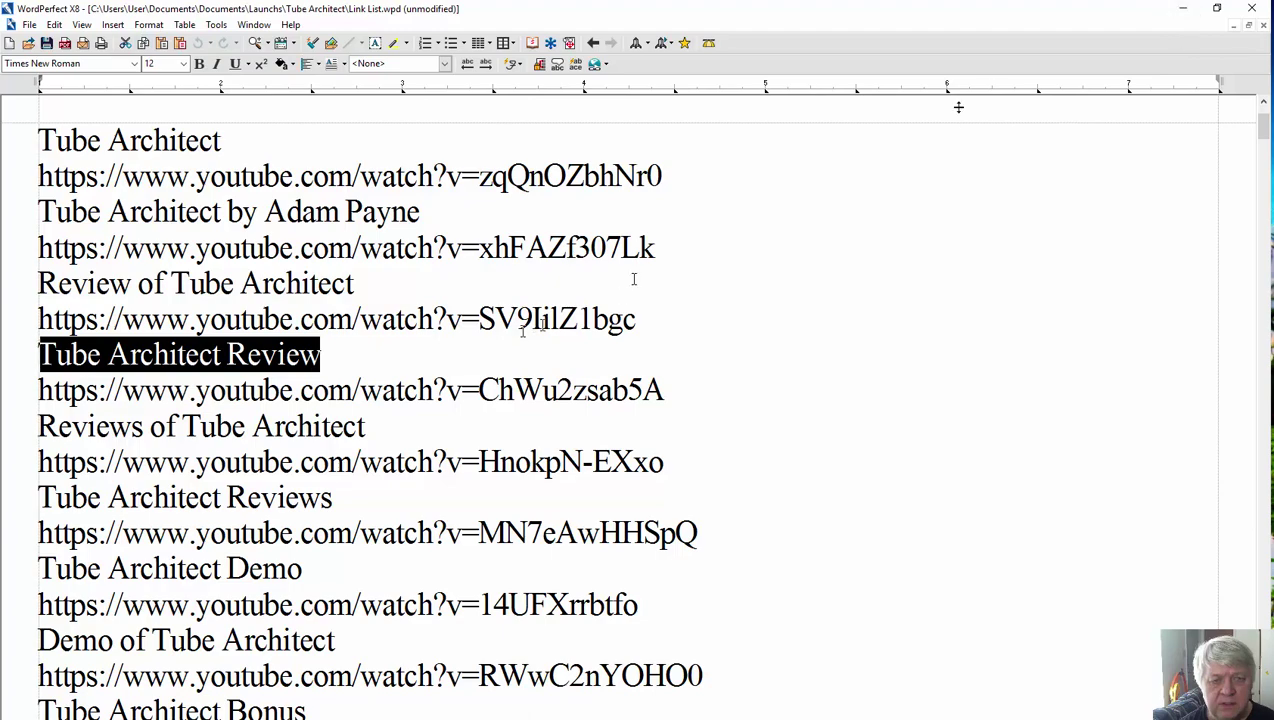
Return to the untitled drawing in the browser, rename it with the copied title "Tube Architect Review" and star it
left_click(1181, 12)
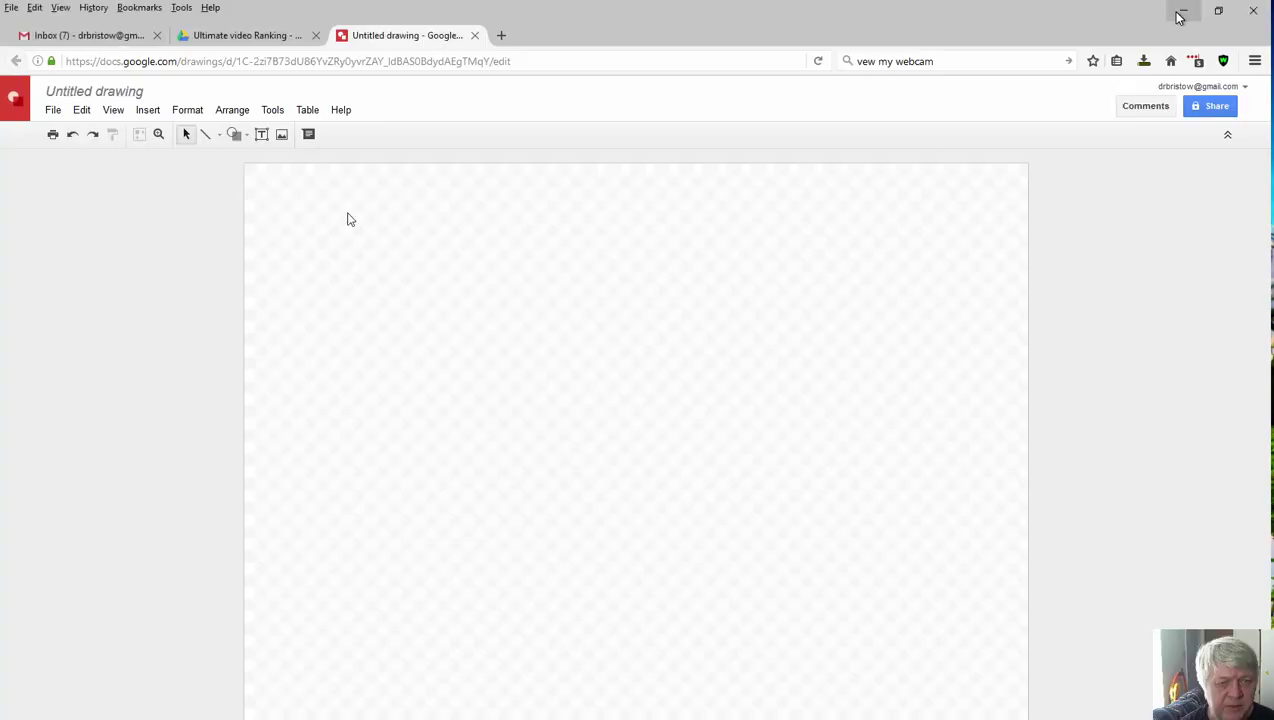
left_click(147, 91)
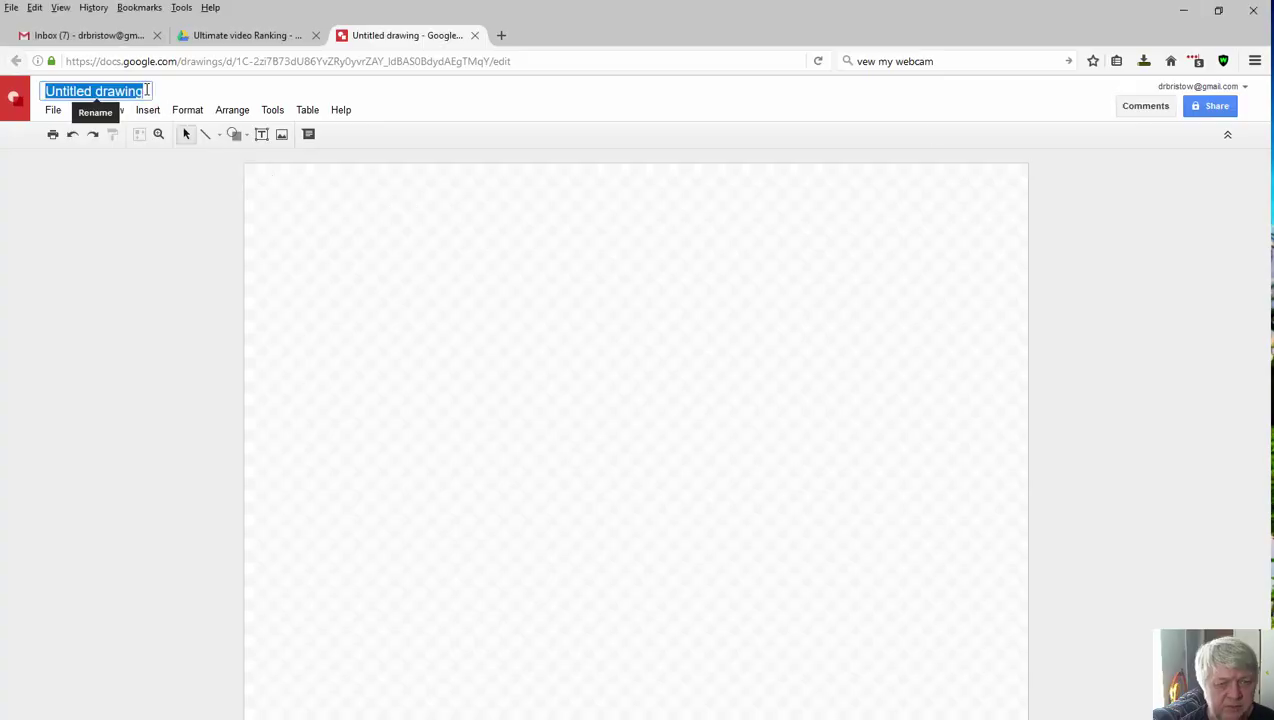
right_click(147, 91)
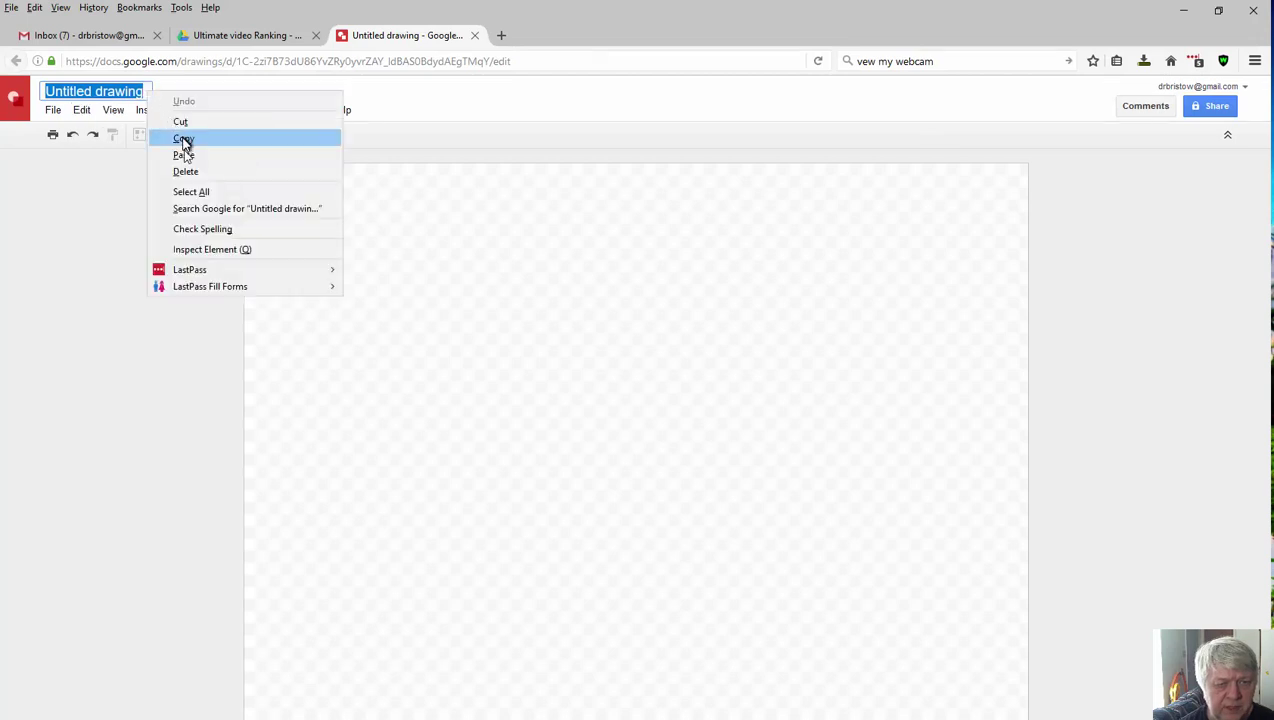
left_click(184, 156)
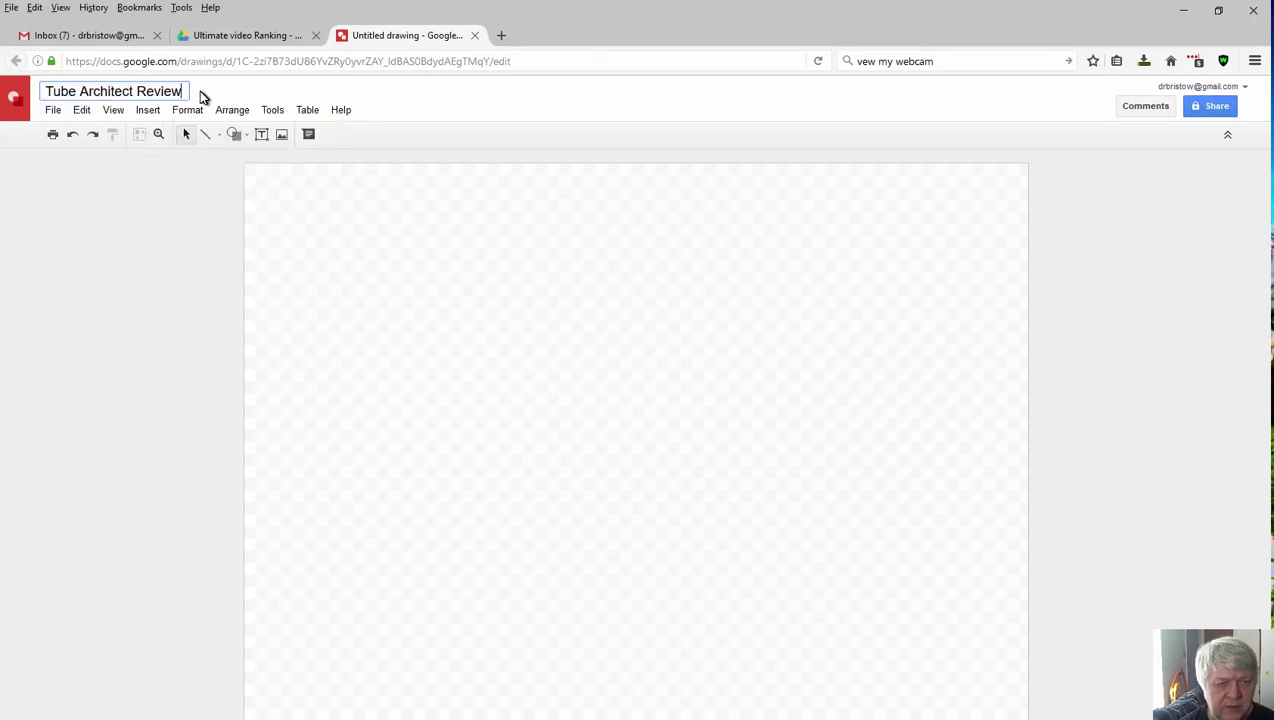
left_click(200, 96)
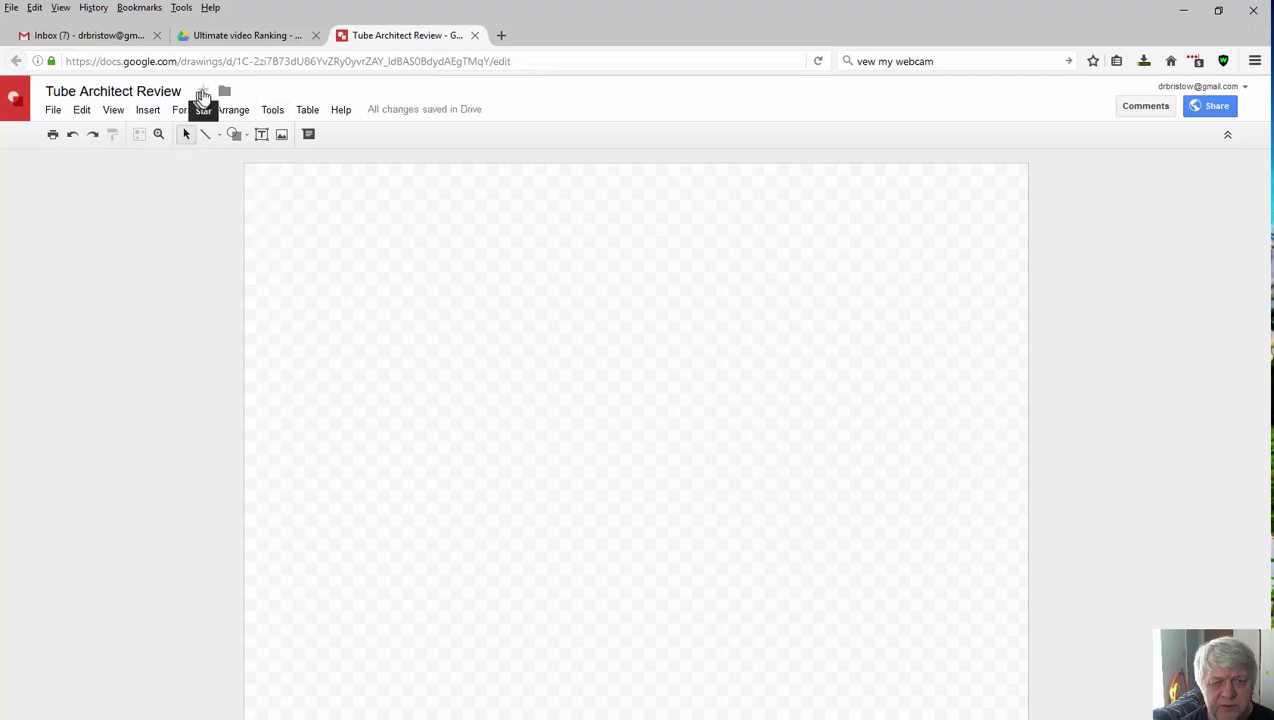
left_click(203, 96)
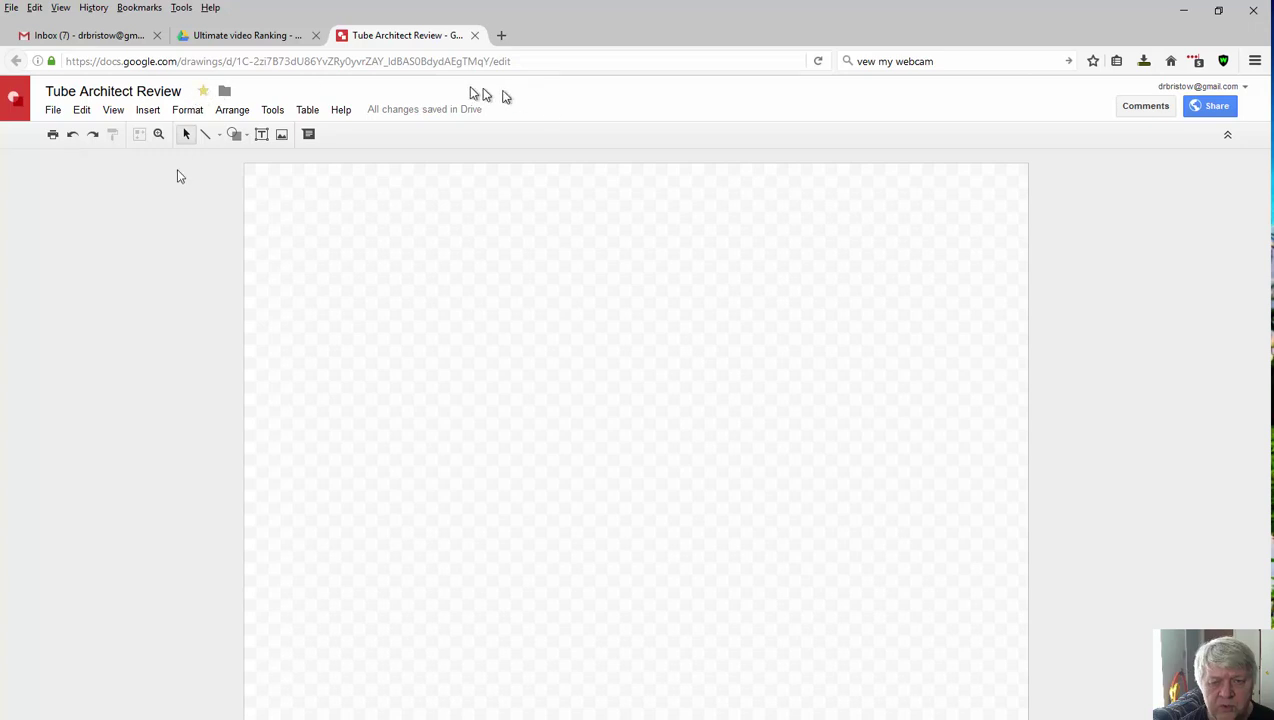
Add a text box centred near the top of the drawing and paste the copied title "Tube Architect Review" into it
left_click(261, 136)
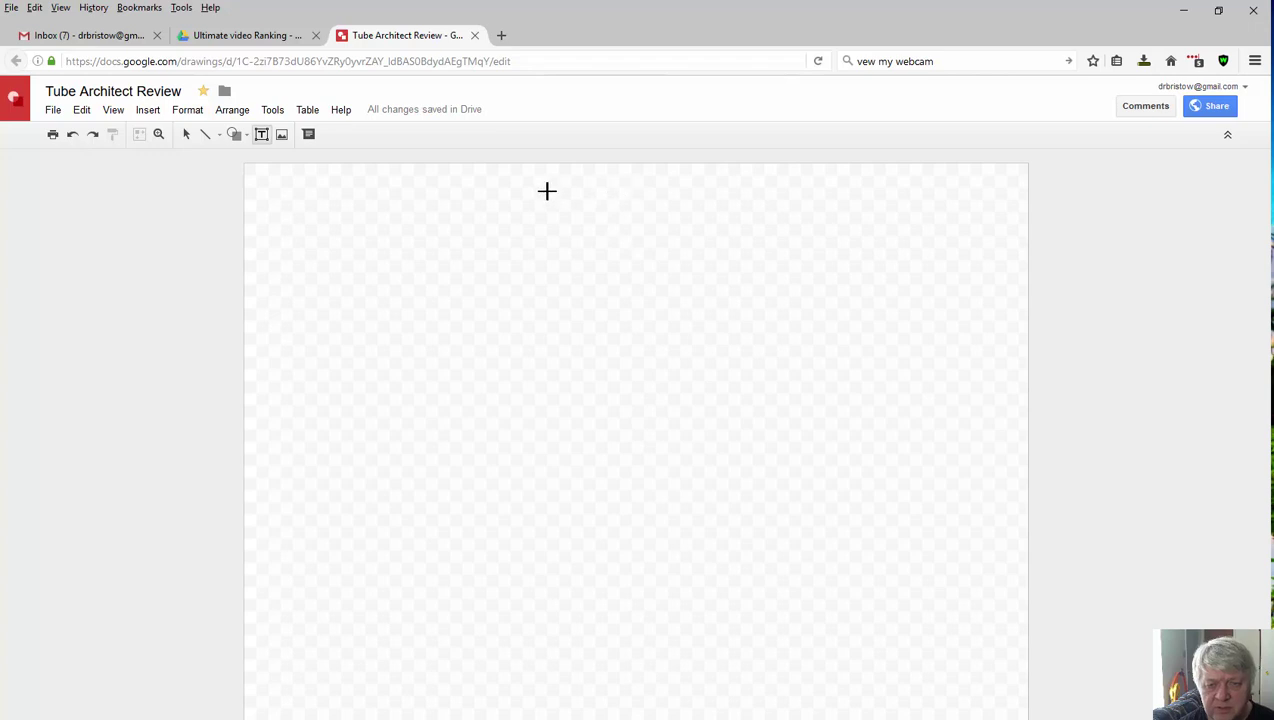
left_click_drag(547, 191, 746, 238)
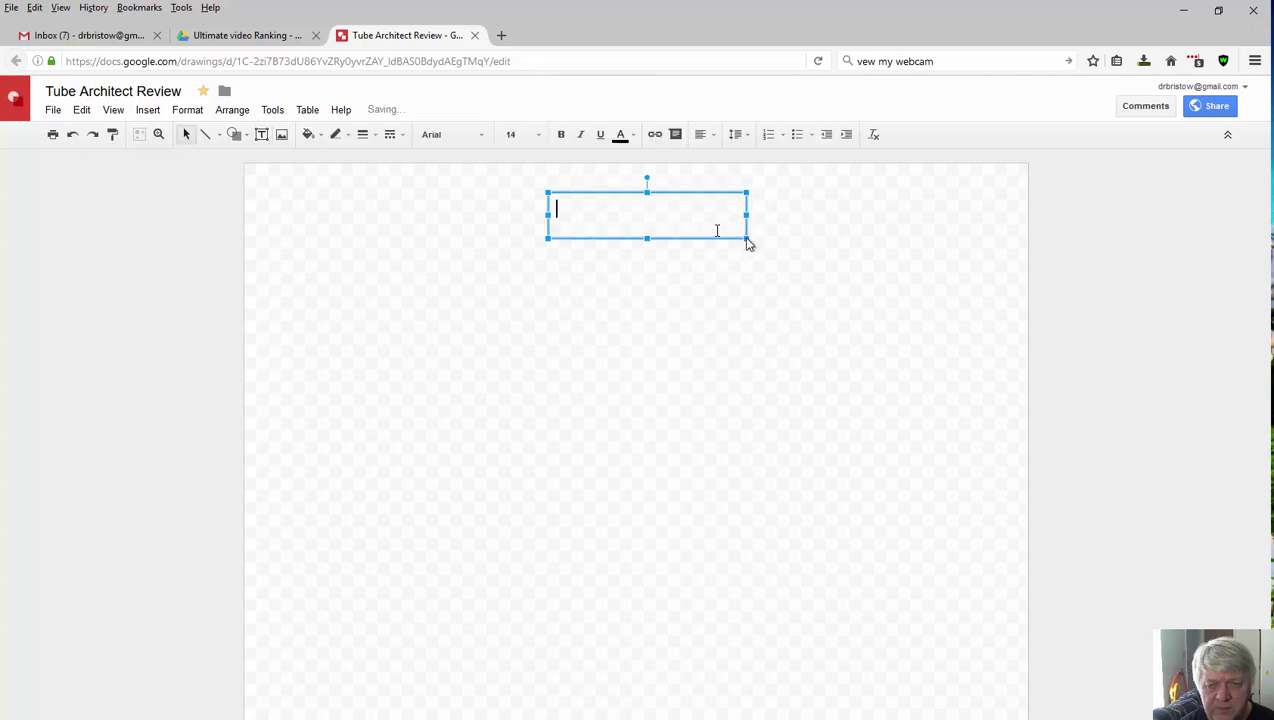
right_click(571, 206)
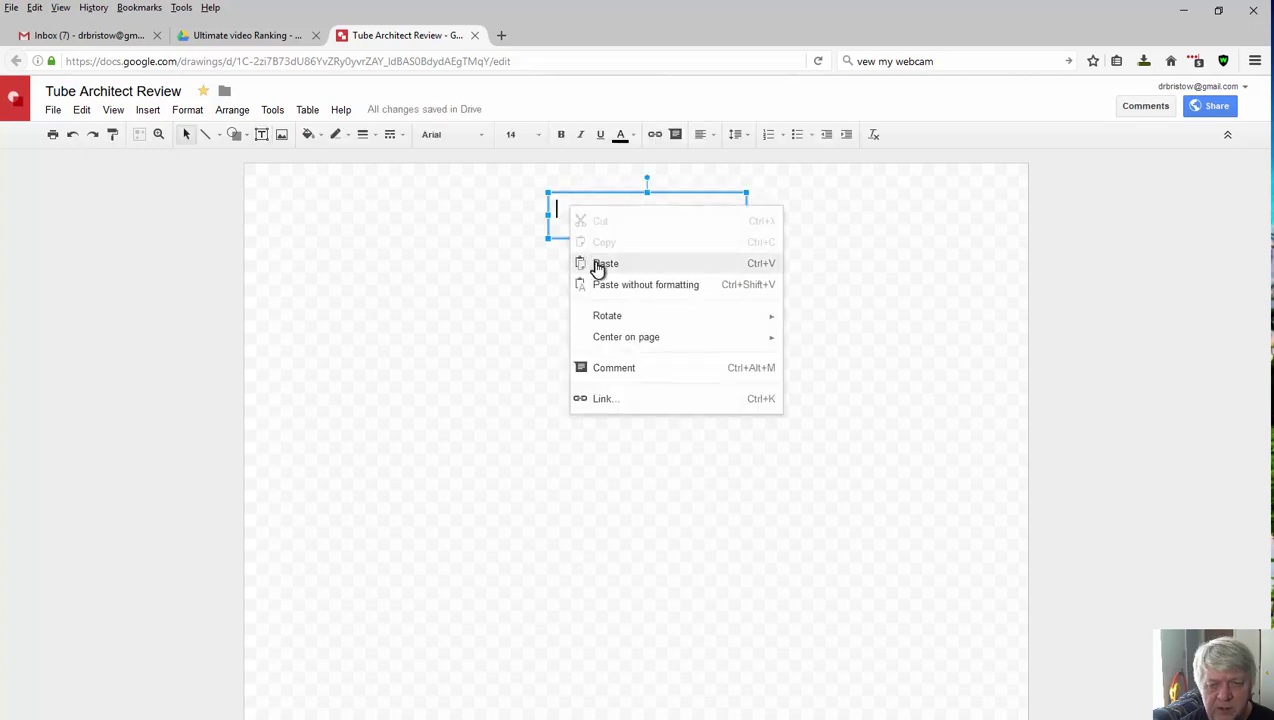
left_click(576, 201)
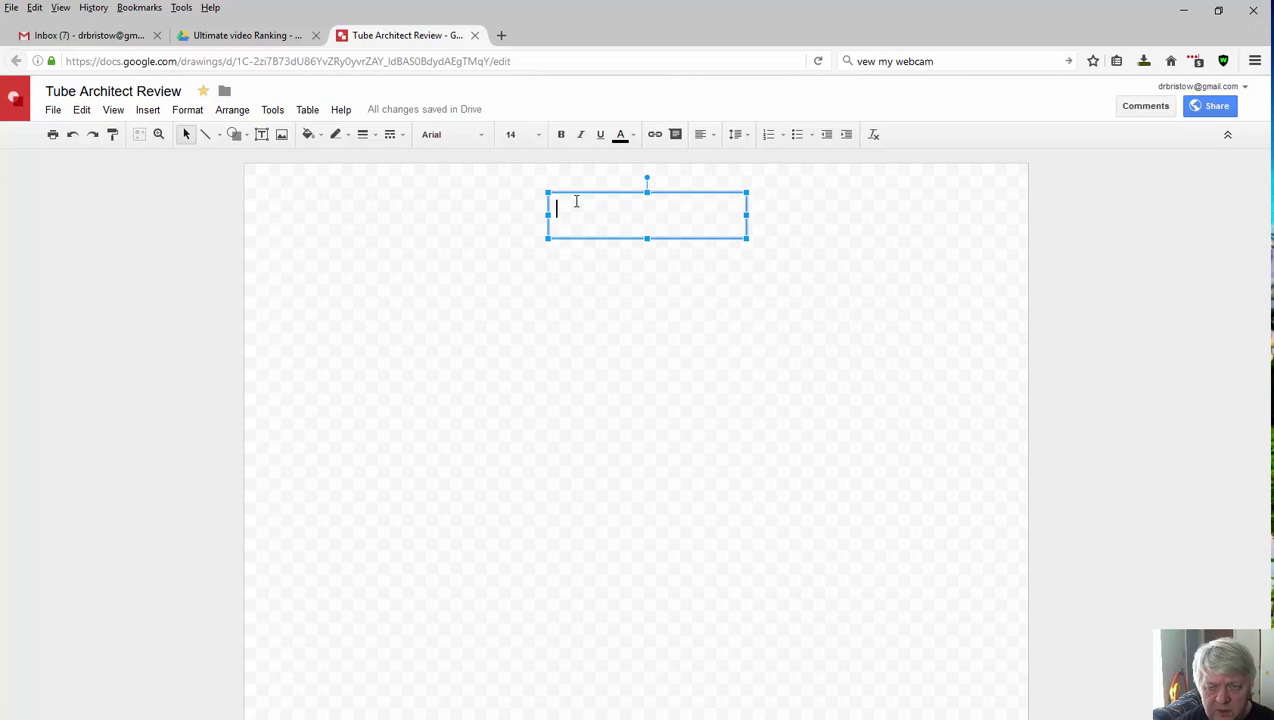
key("ctrl+v")
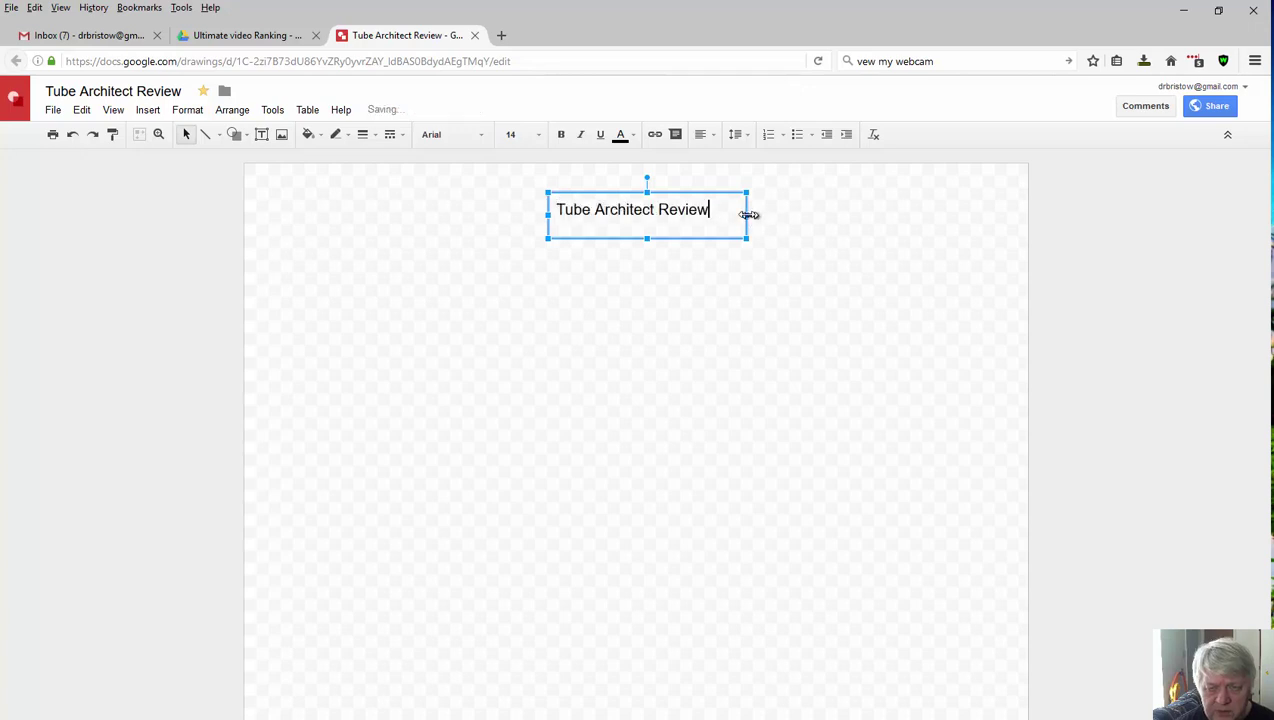
Shrink the title text box in width and height to fit closely around its text, and deselect it
left_click_drag(747, 214, 722, 221)
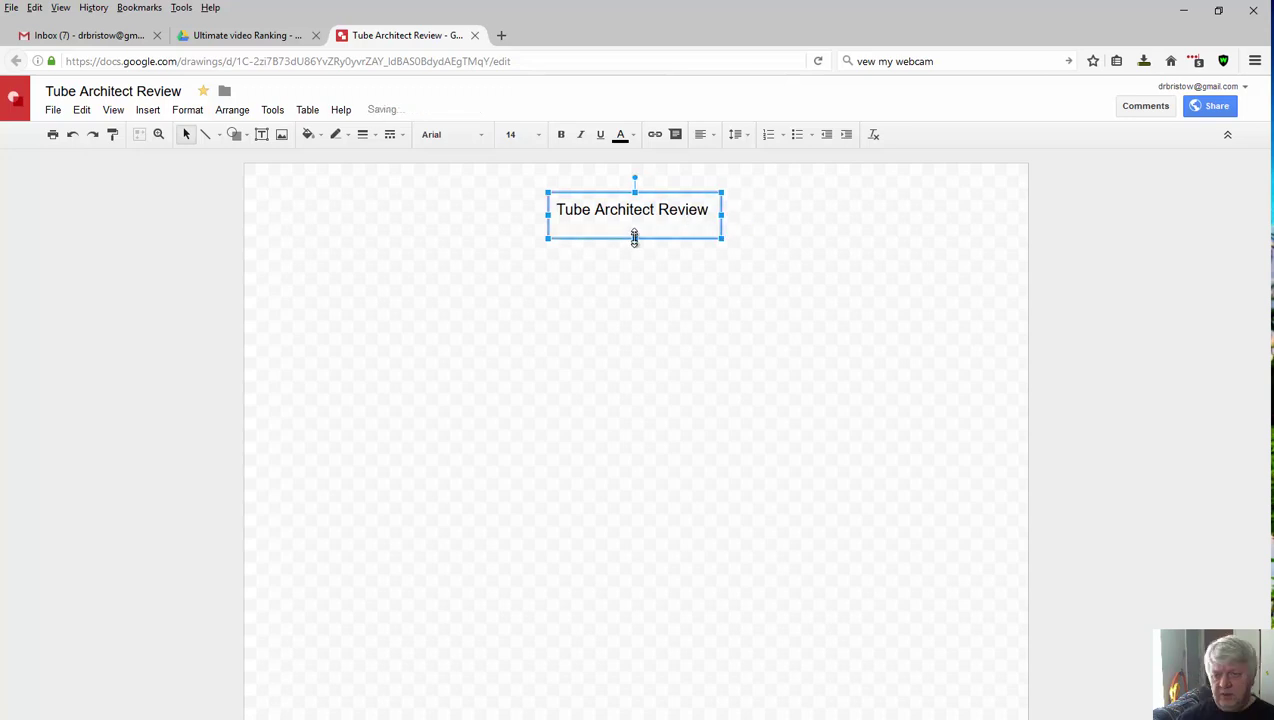
left_click_drag(634, 238, 634, 230)
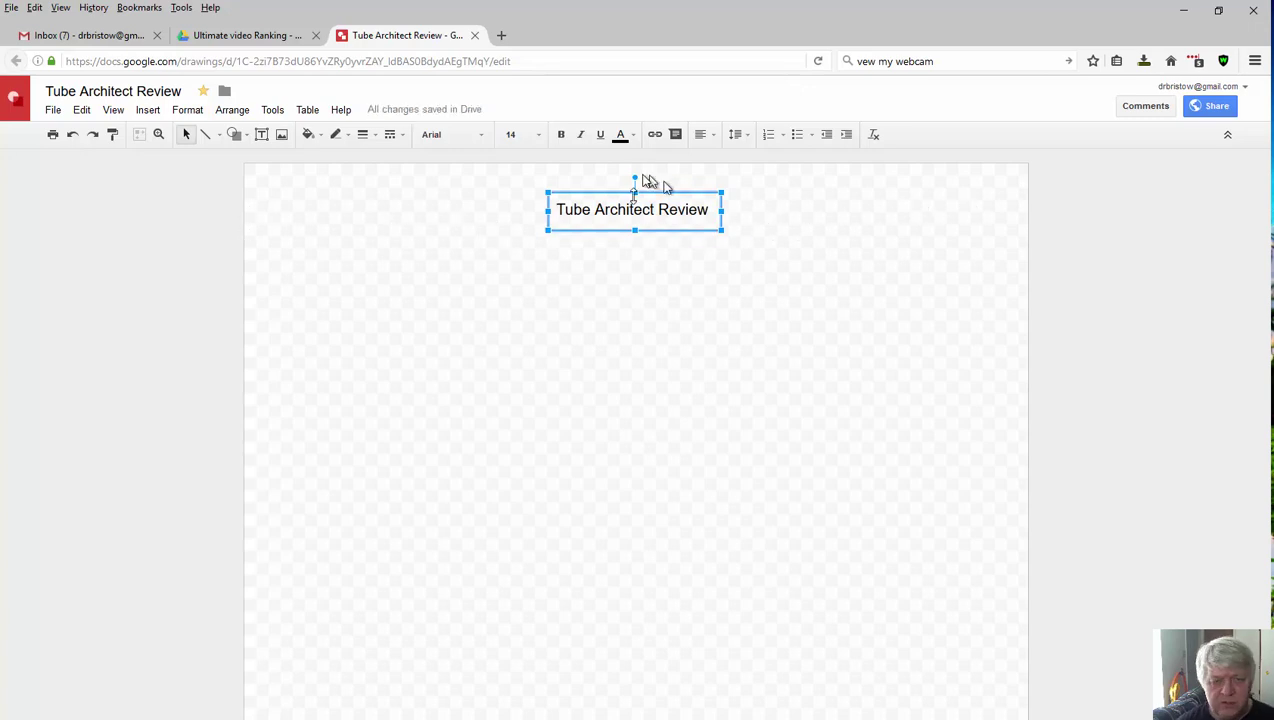
left_click(648, 266)
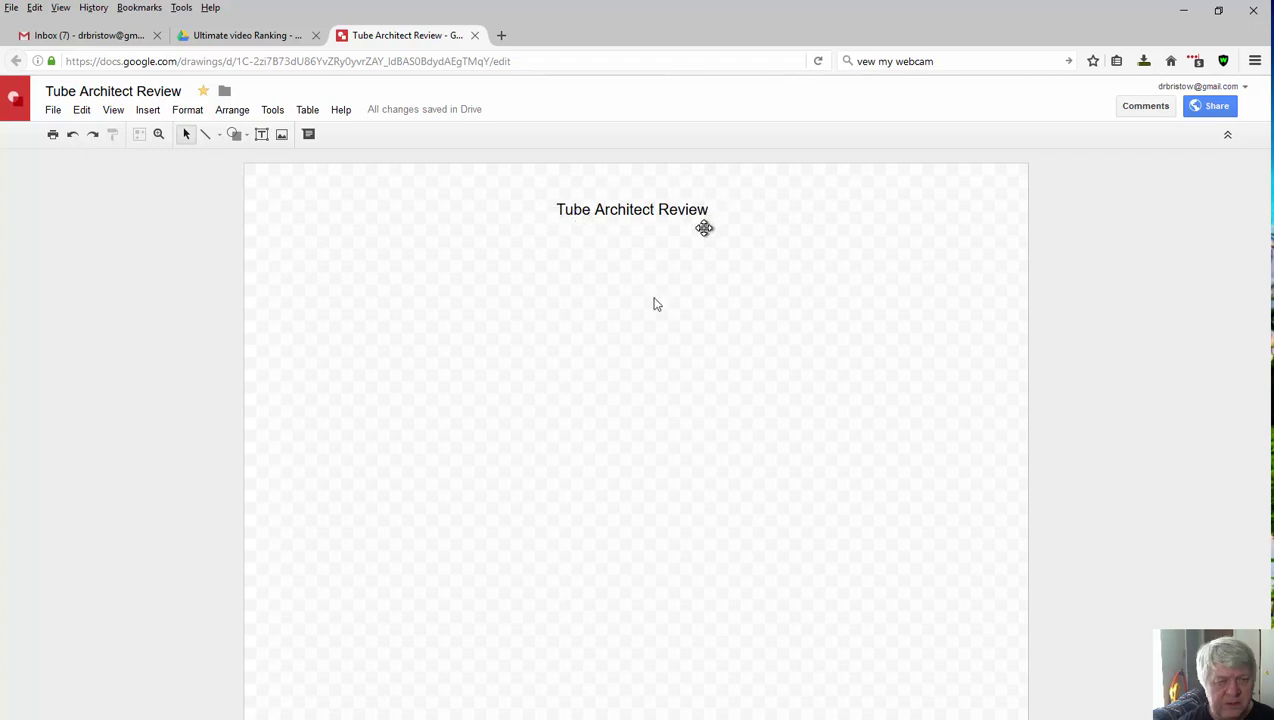
Insert an image into the drawing by uploading the Tube Architect Review thumbnail from the Pictures > Thumbnails > Tube Architect folder
left_click(283, 136)
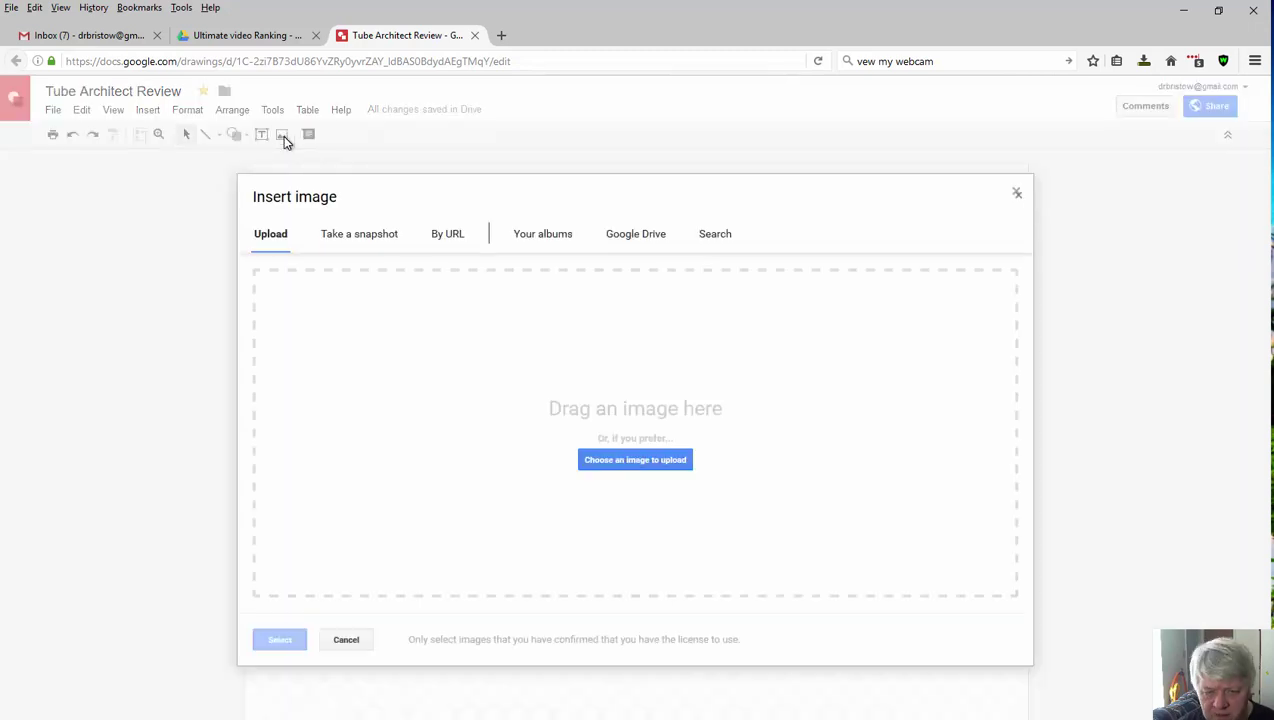
left_click(656, 463)
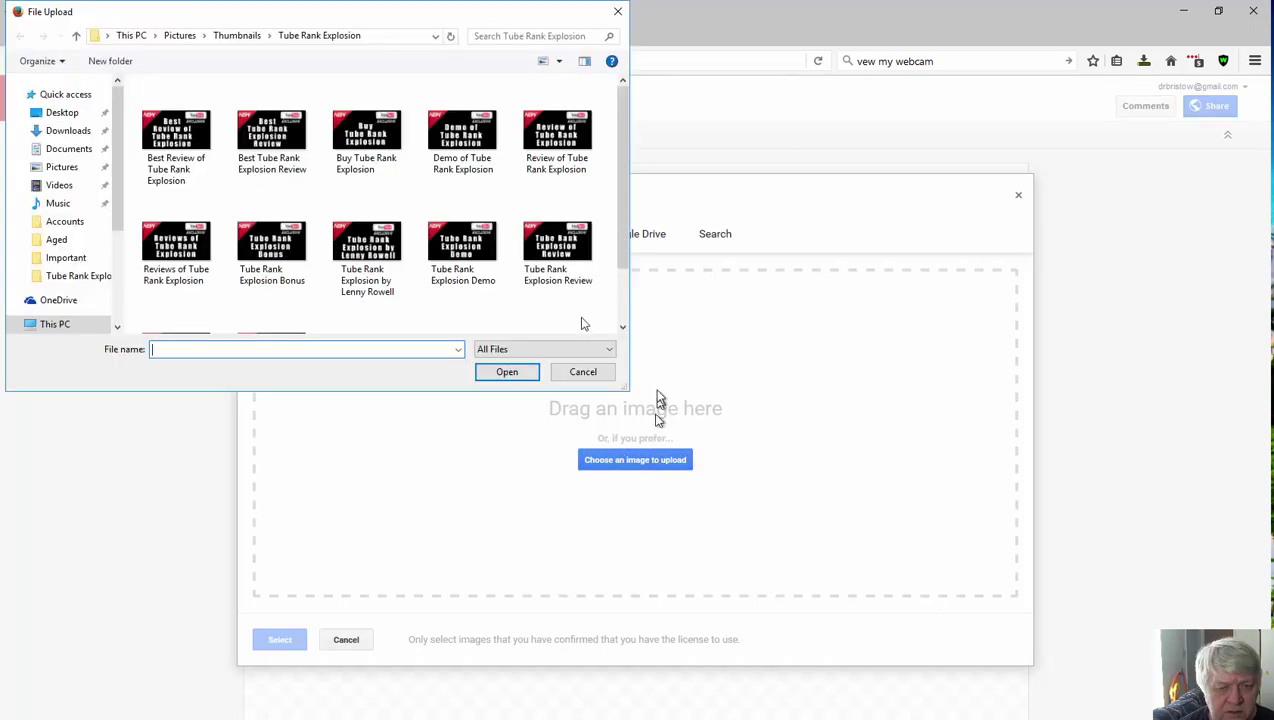
left_click(76, 36)
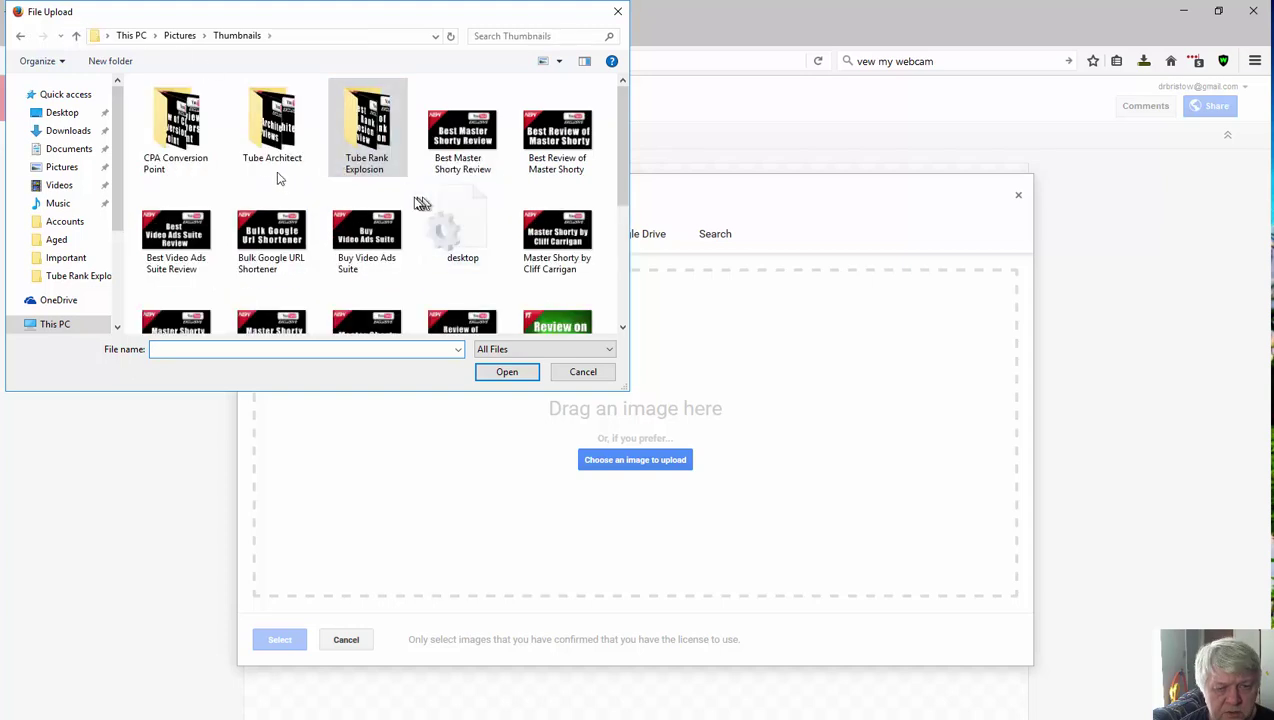
double_click(272, 126)
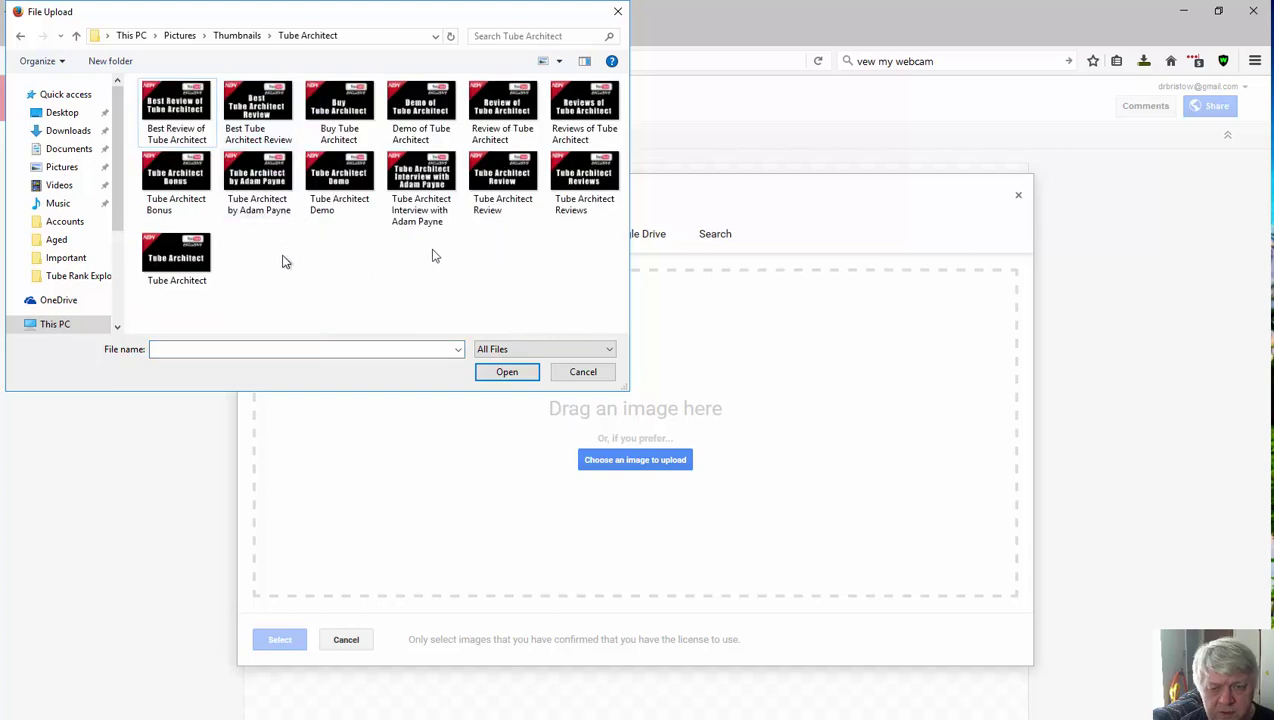
left_click(517, 187)
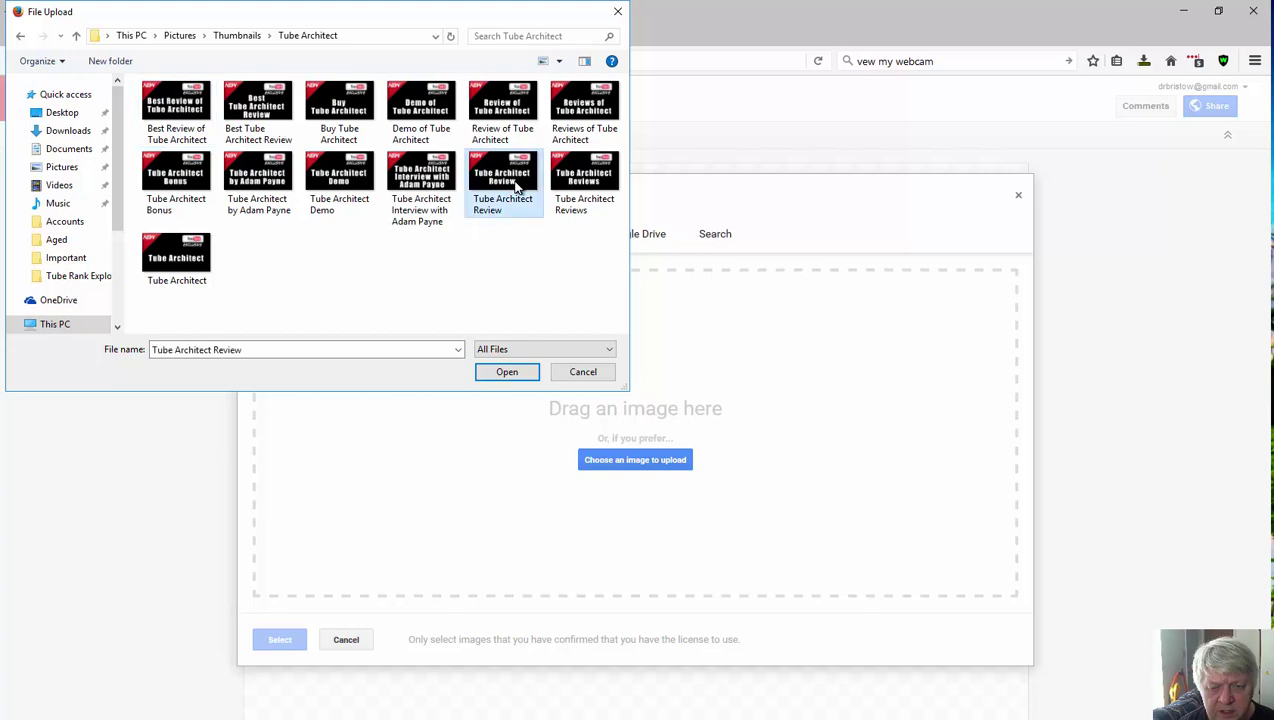
left_click(506, 374)
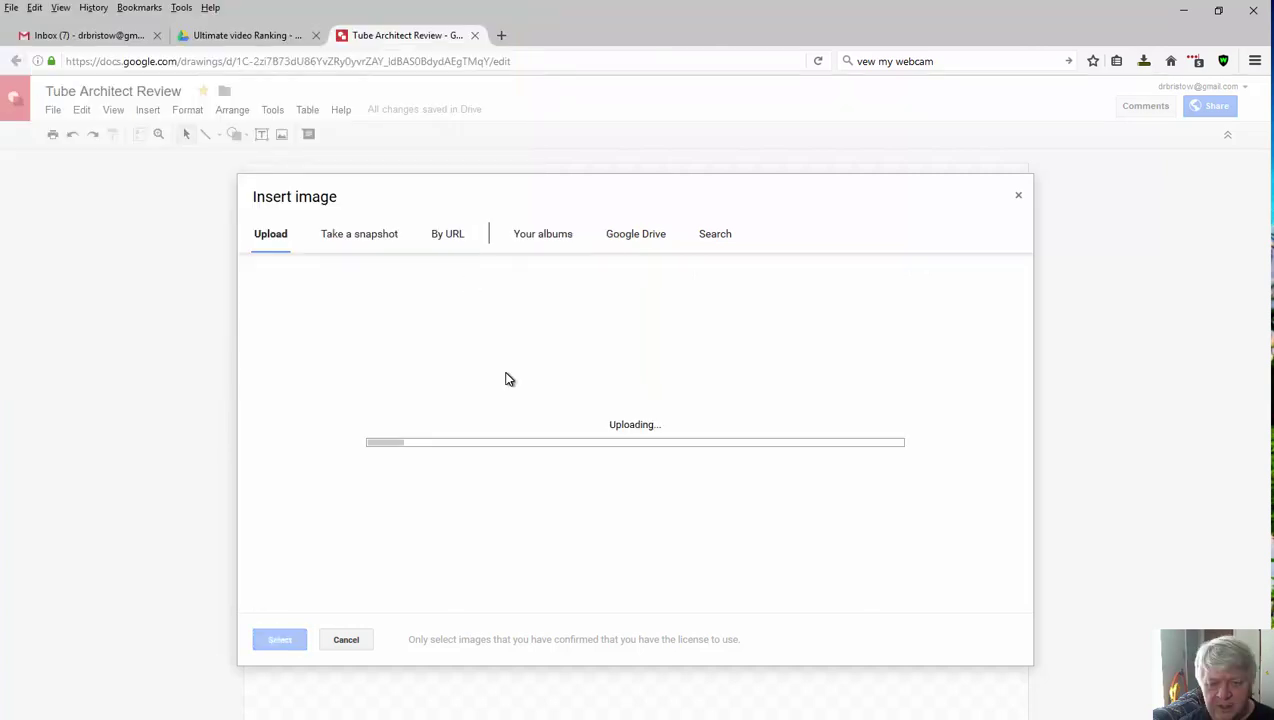